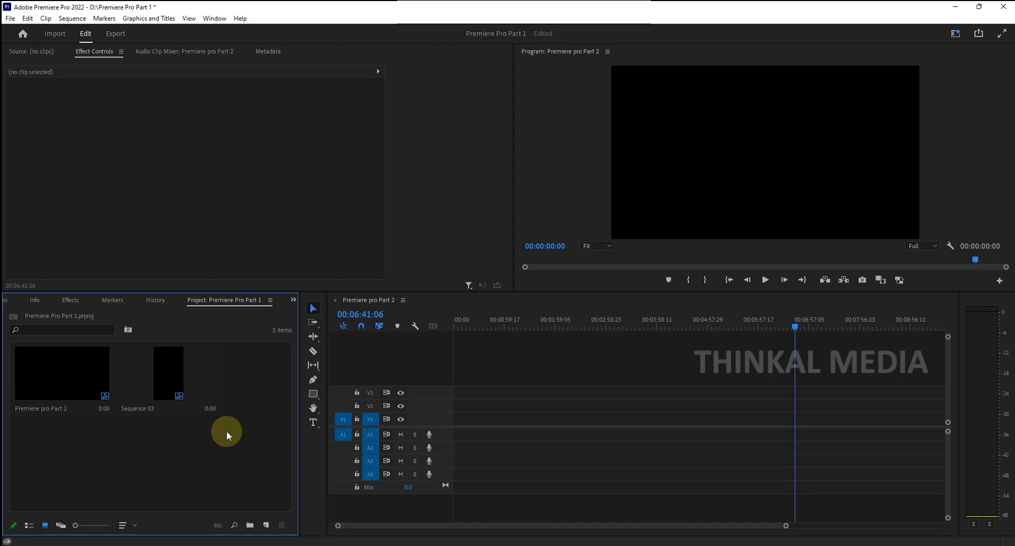
# Open Sequence 03 from the project in the timeline
pyautogui.click(58, 367)
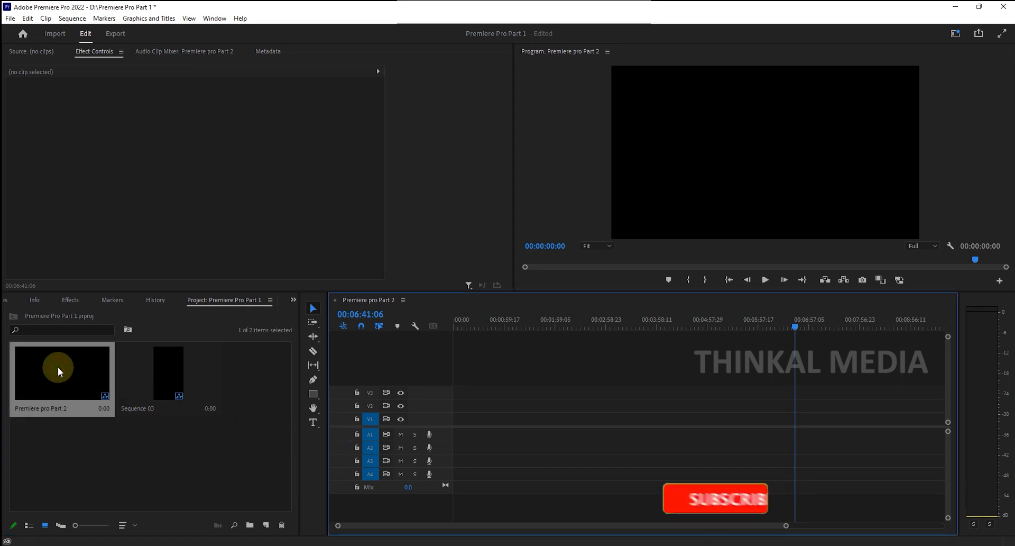
pyautogui.doubleClick(172, 369)
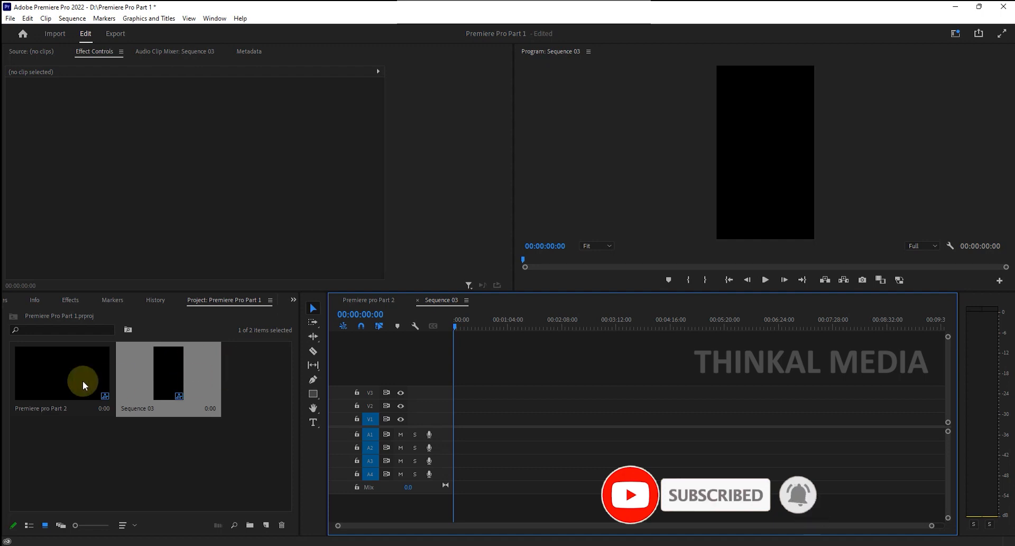
pyautogui.click(176, 373)
pyautogui.click(261, 372)
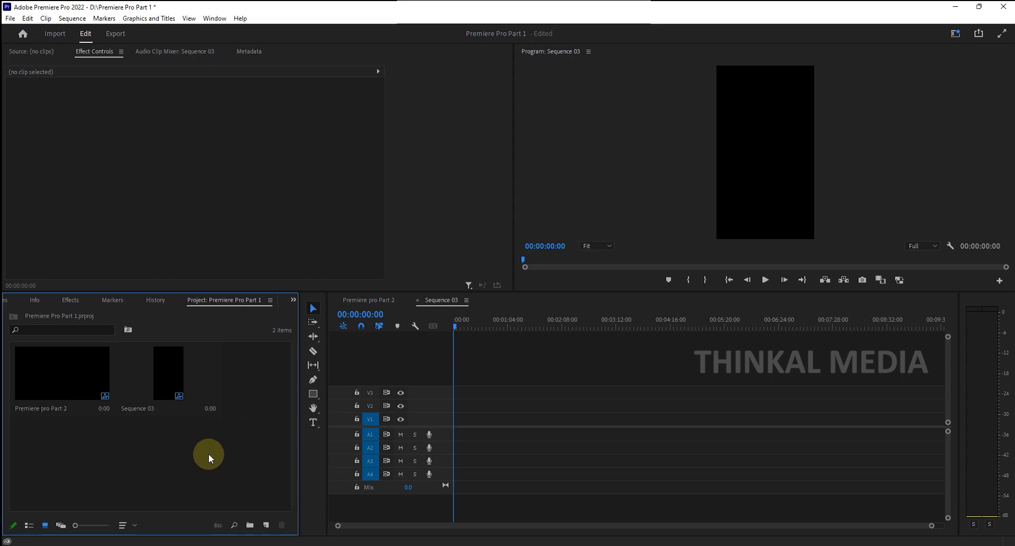
# Create three bins in the project root named Video, Audio and Images
pyautogui.click(250, 525)
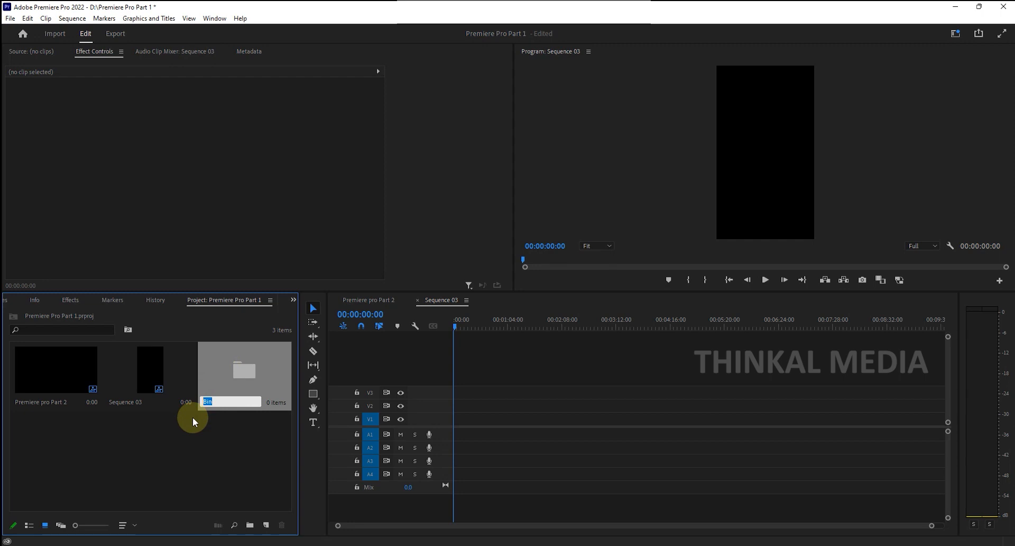
pyautogui.write('Video')
pyautogui.click(185, 446)
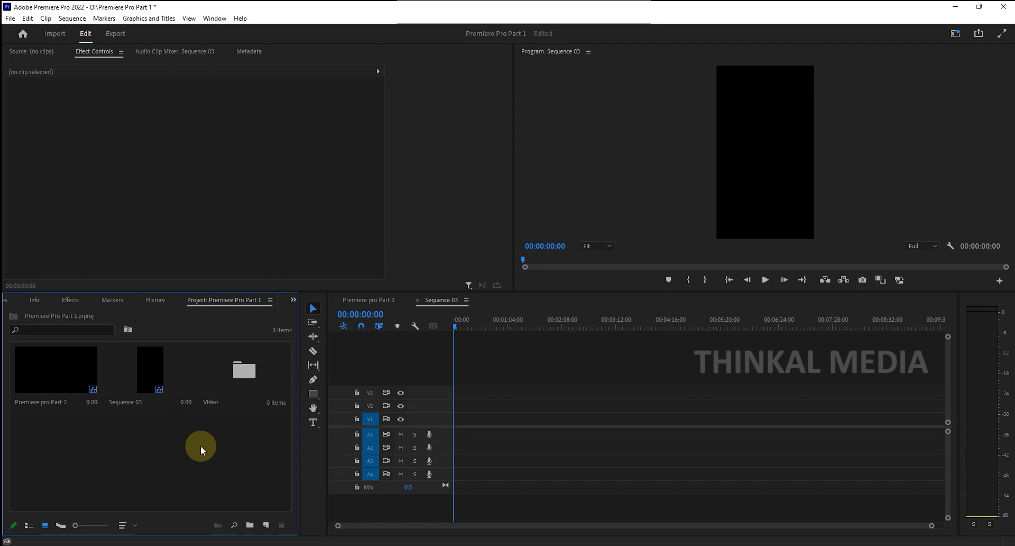
pyautogui.click(248, 523)
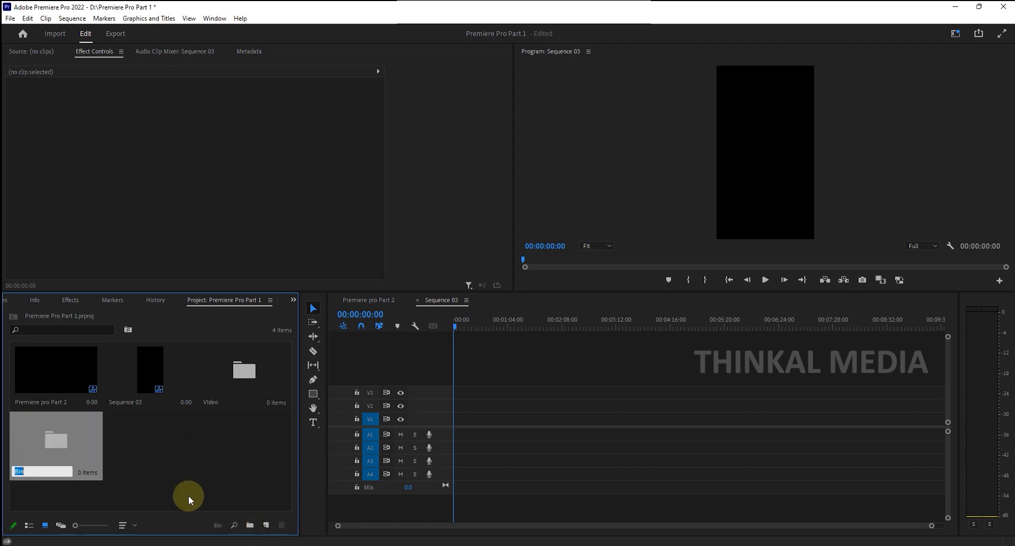
pyautogui.write('Audio')
pyautogui.click(192, 460)
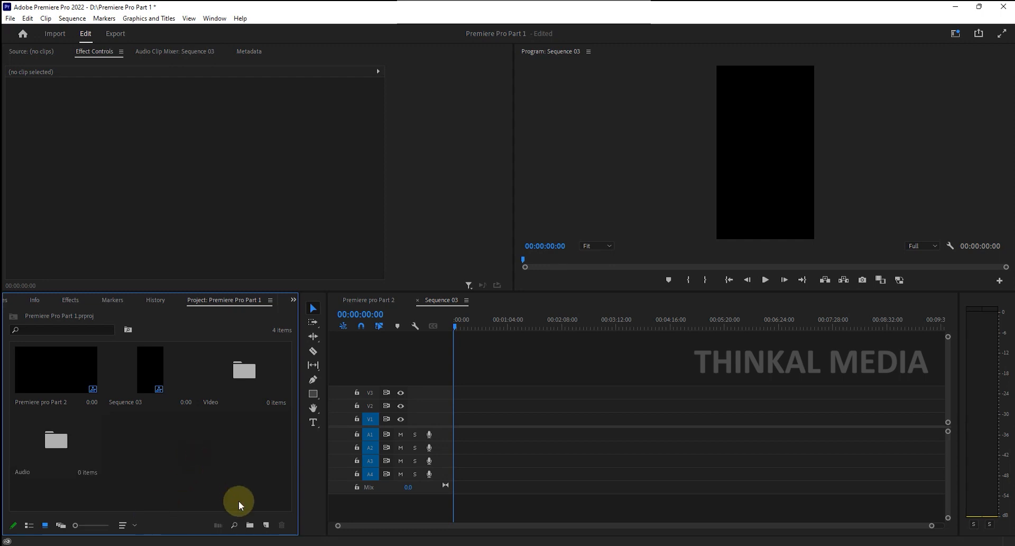
pyautogui.click(250, 524)
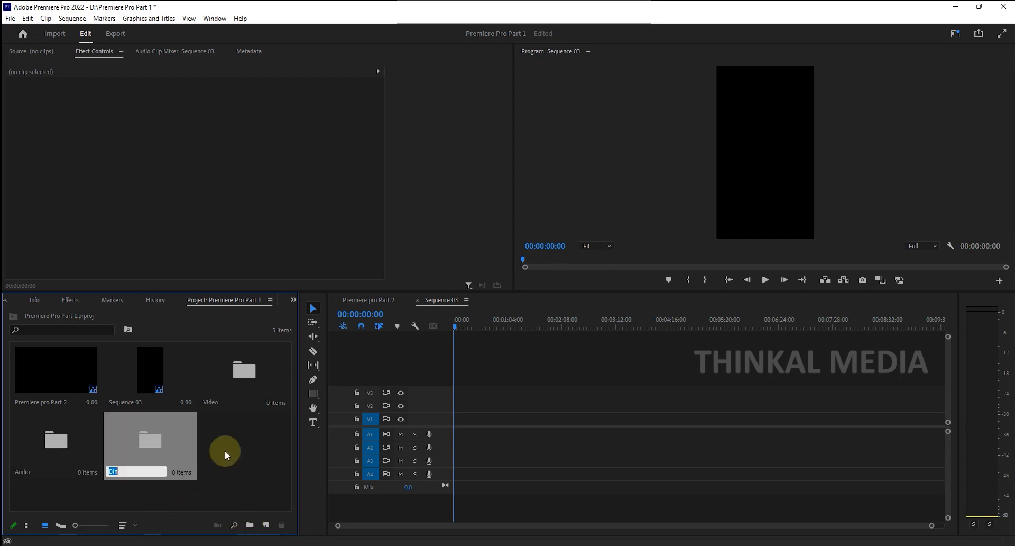
pyautogui.write('Images')
pyautogui.click(236, 445)
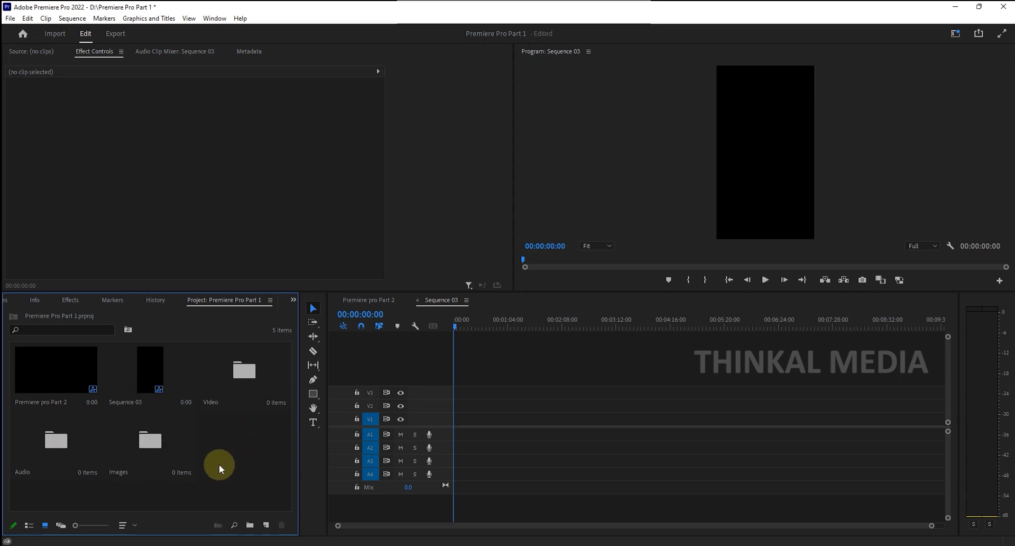
# Open the Video bin, go back up to the project root and reopen the bin
pyautogui.doubleClick(249, 370)
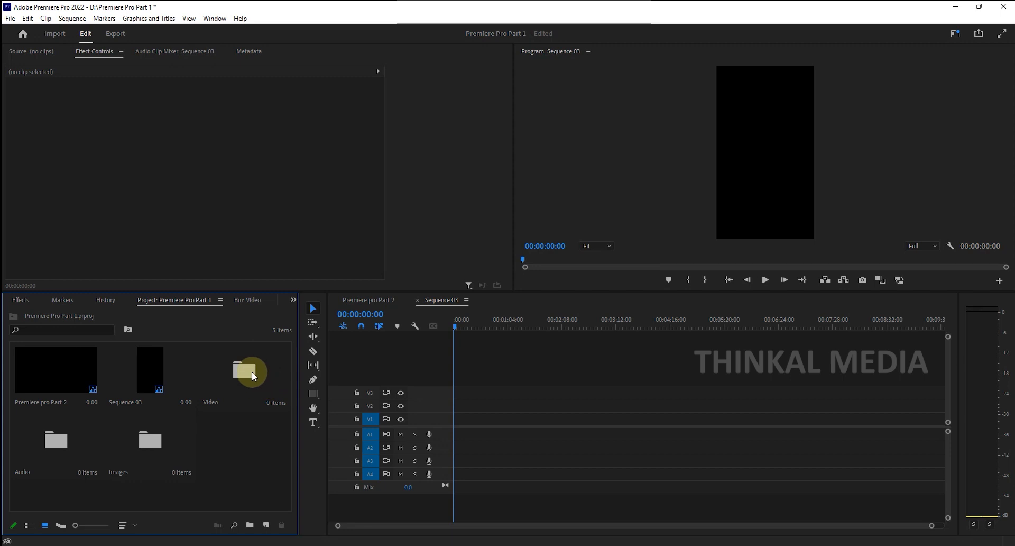
pyautogui.doubleClick(252, 371)
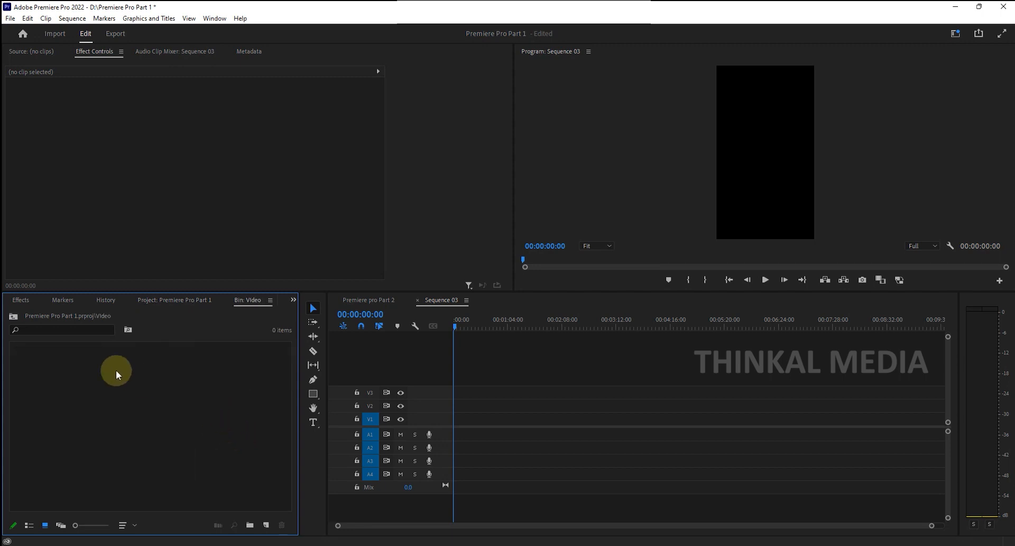
pyautogui.click(15, 319)
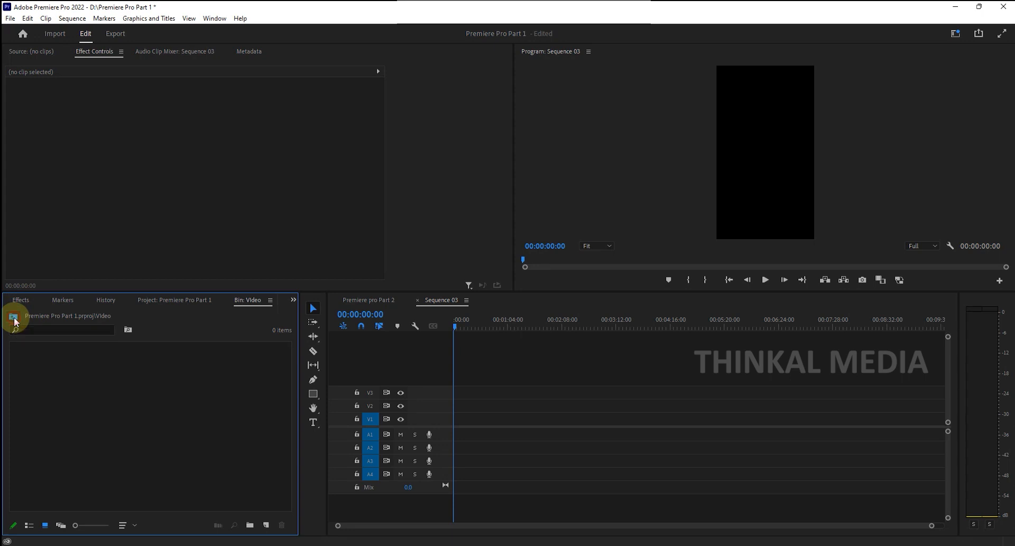
pyautogui.click(238, 430)
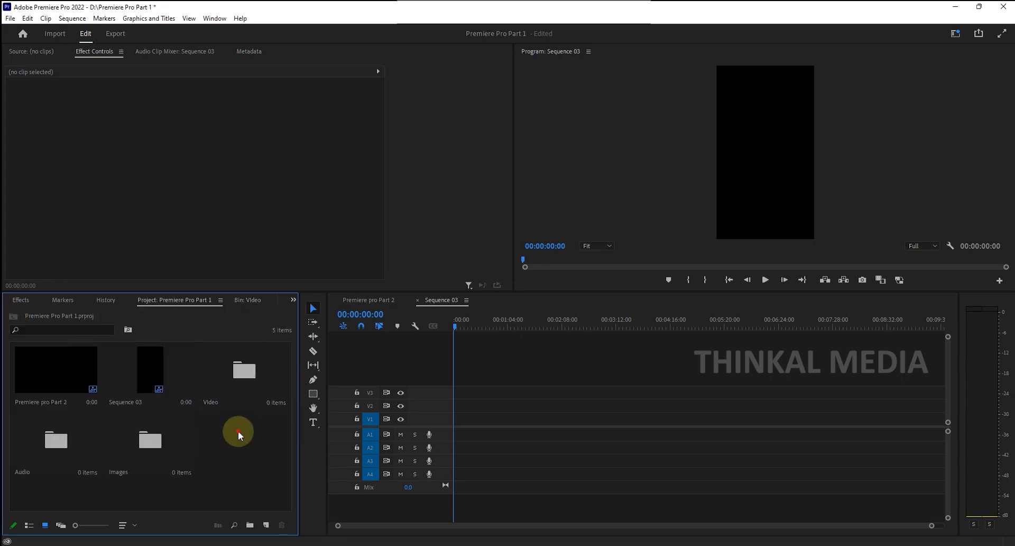
pyautogui.doubleClick(251, 377)
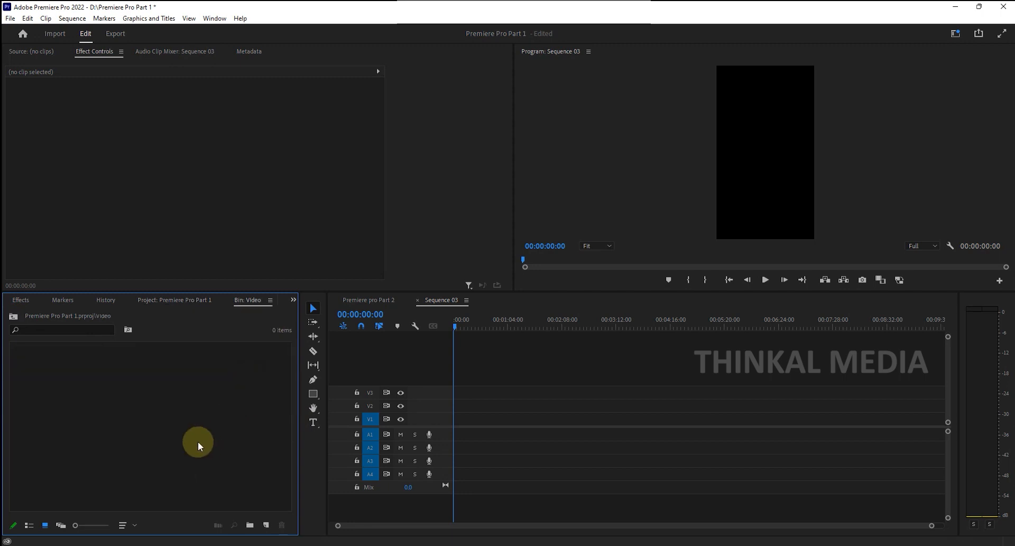
pyautogui.rightClick(136, 402)
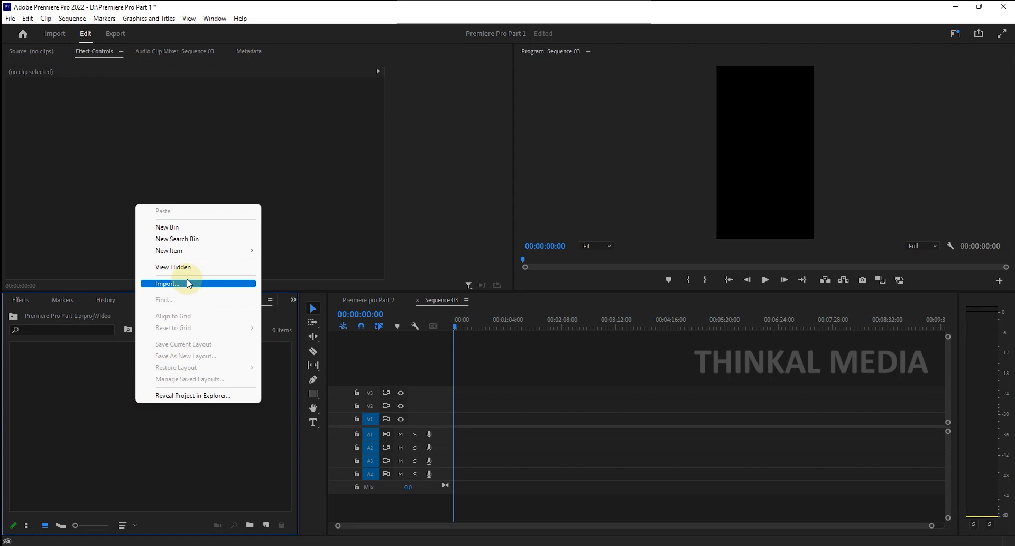
pyautogui.click(109, 381)
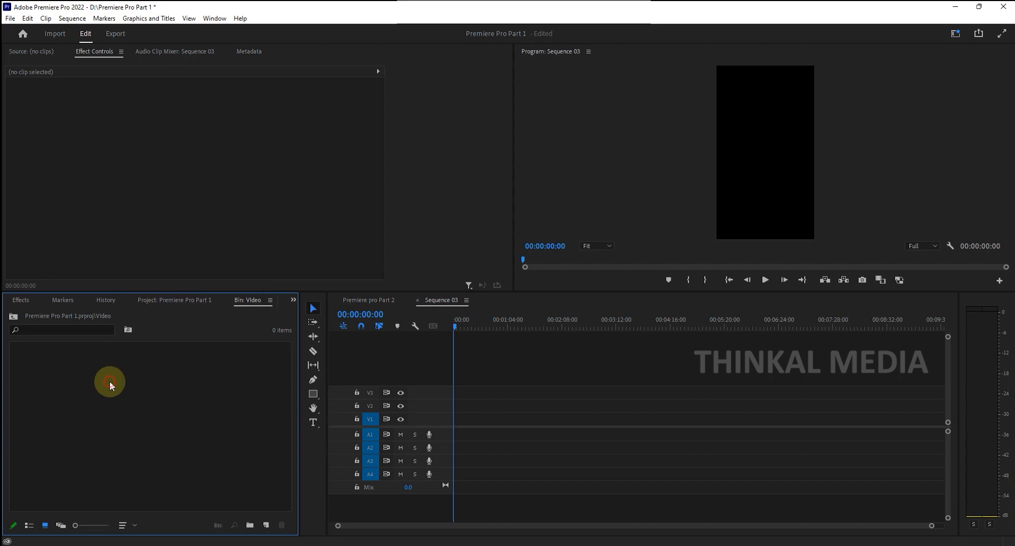
pyautogui.click(10, 18)
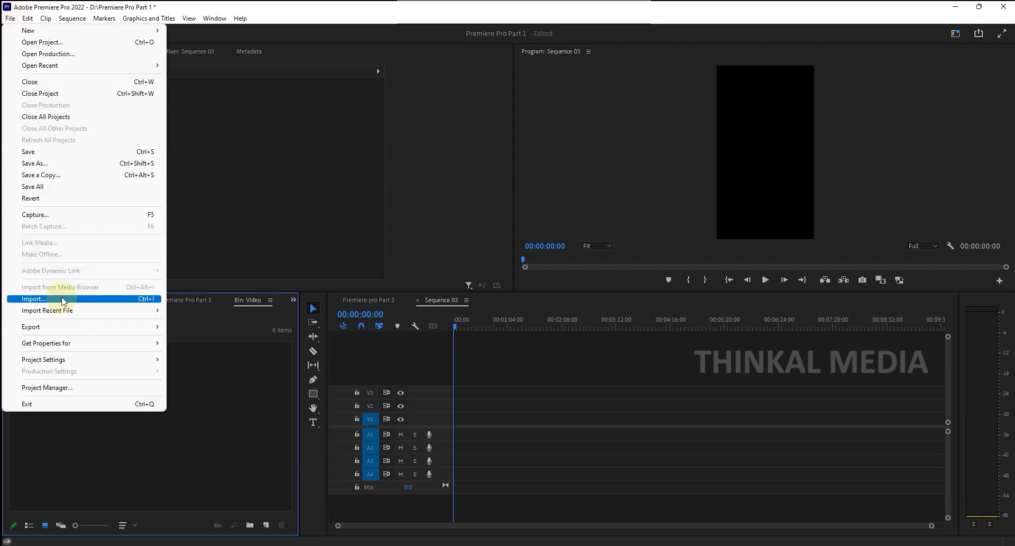
pyautogui.click(163, 300)
# Switch to File Explorer to view the clips in the Recordings folder and close its window
pyautogui.click(459, 544)
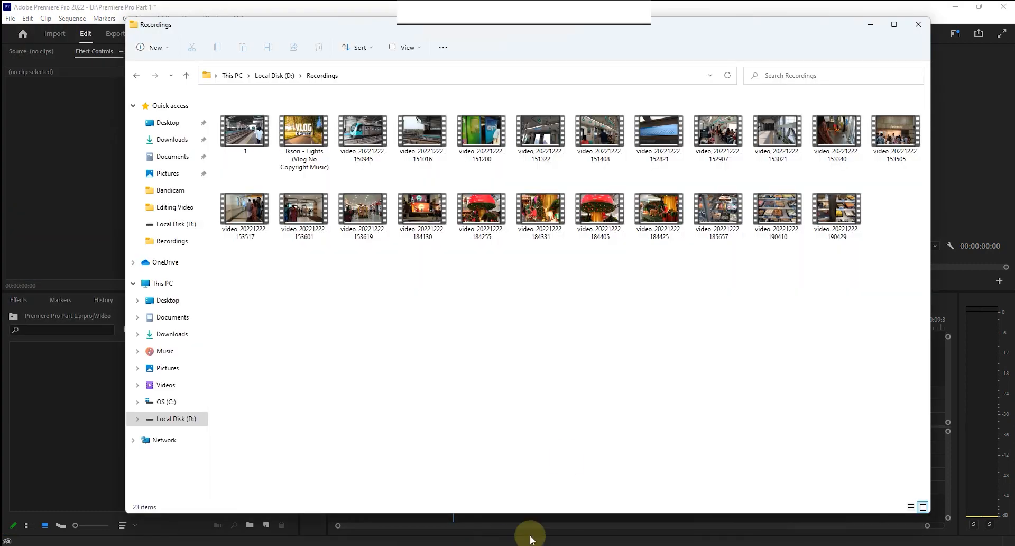
pyautogui.moveTo(272, 23); pyautogui.dragTo(578, 94)
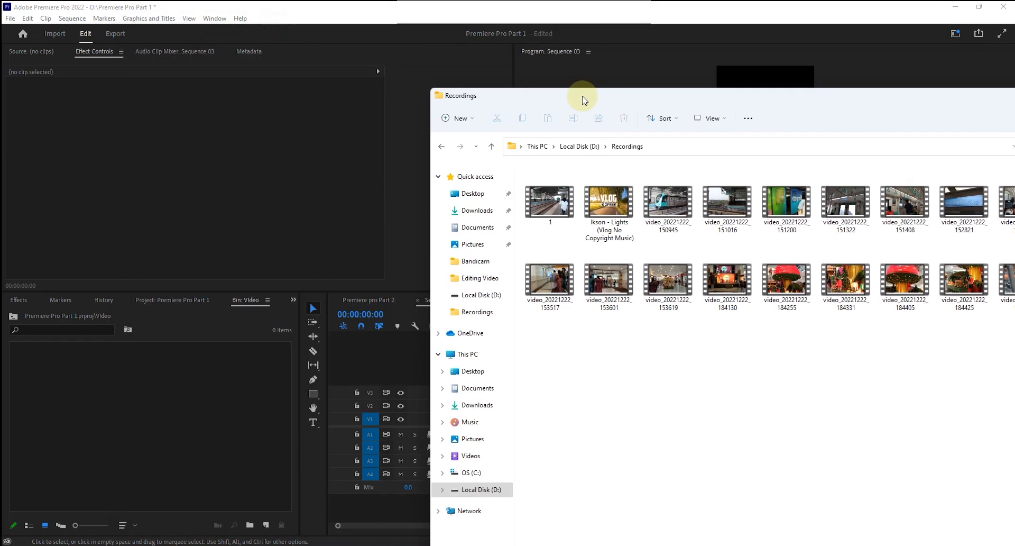
pyautogui.click(589, 284)
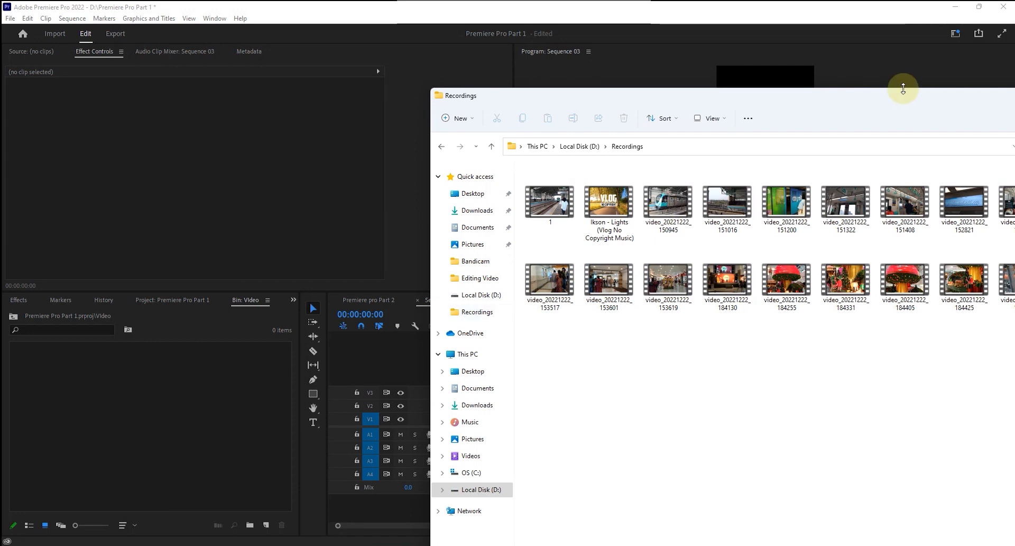
pyautogui.moveTo(898, 106); pyautogui.dragTo(536, 139)
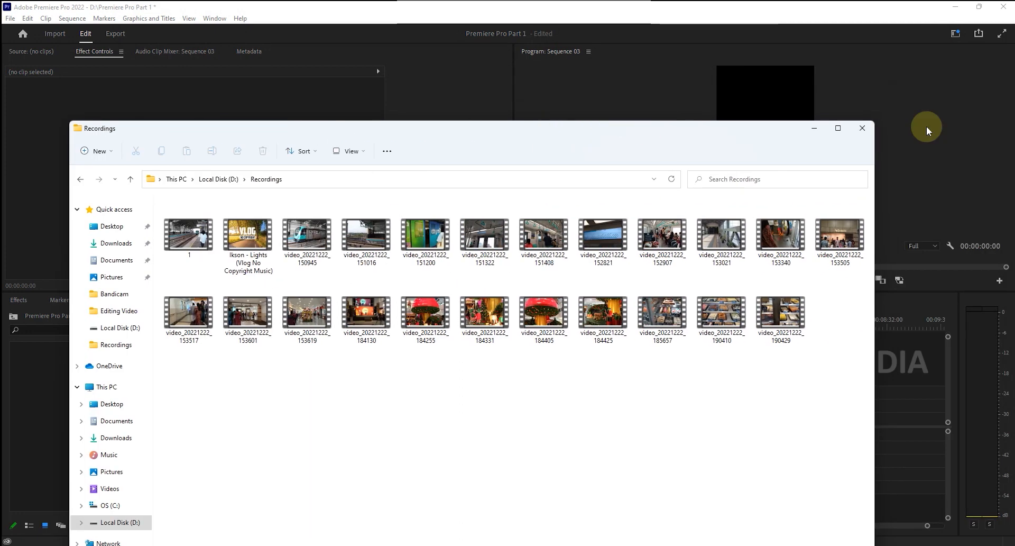
pyautogui.click(865, 132)
# Import the clip video_20221222_184425 from the Recordings folder on Local Disk (D:) into the Video bin
pyautogui.rightClick(128, 422)
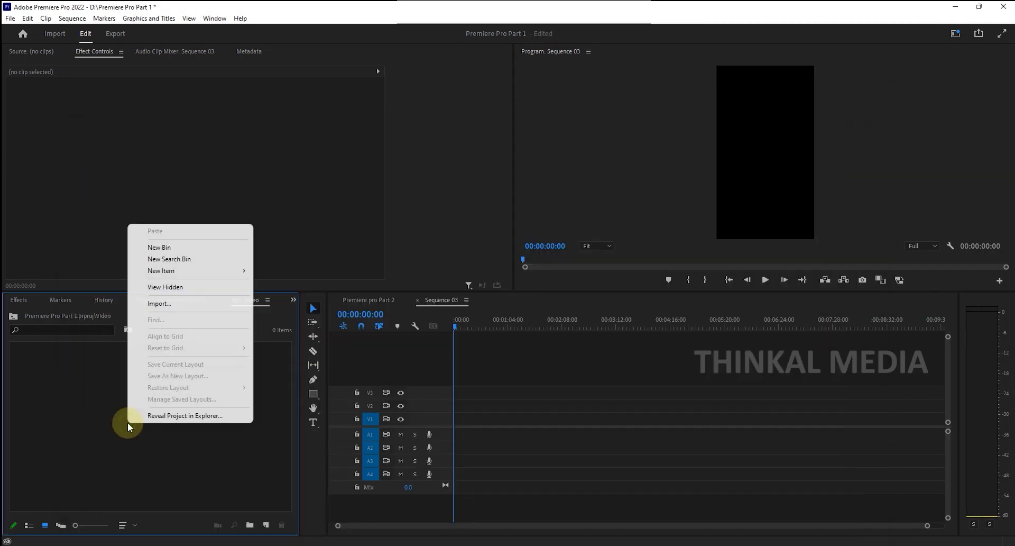
pyautogui.click(182, 304)
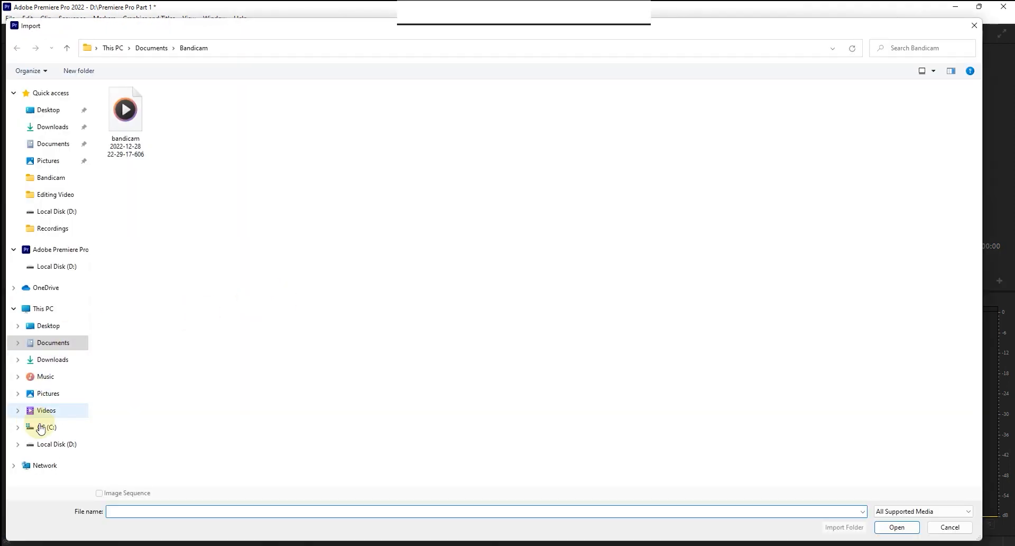
pyautogui.click(51, 446)
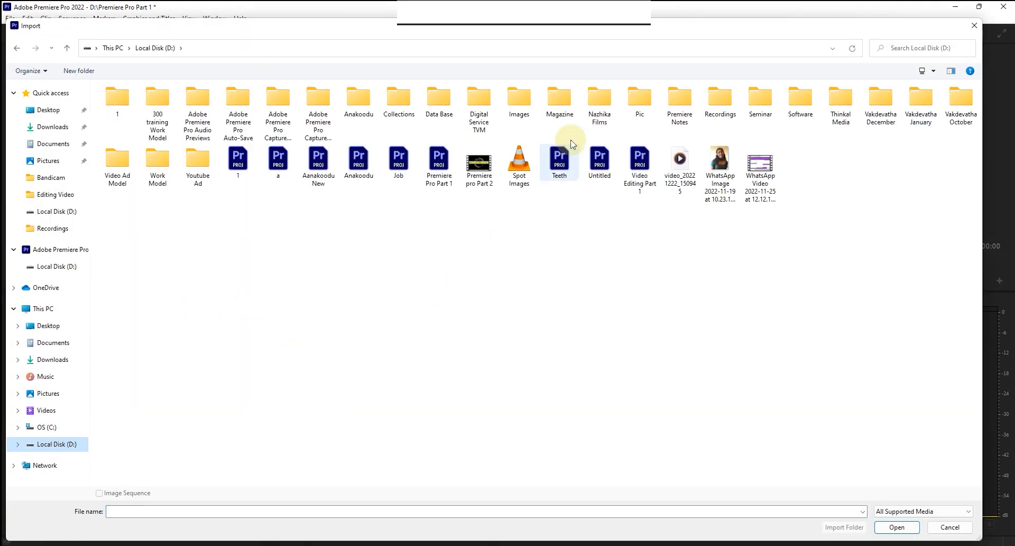
pyautogui.doubleClick(721, 103)
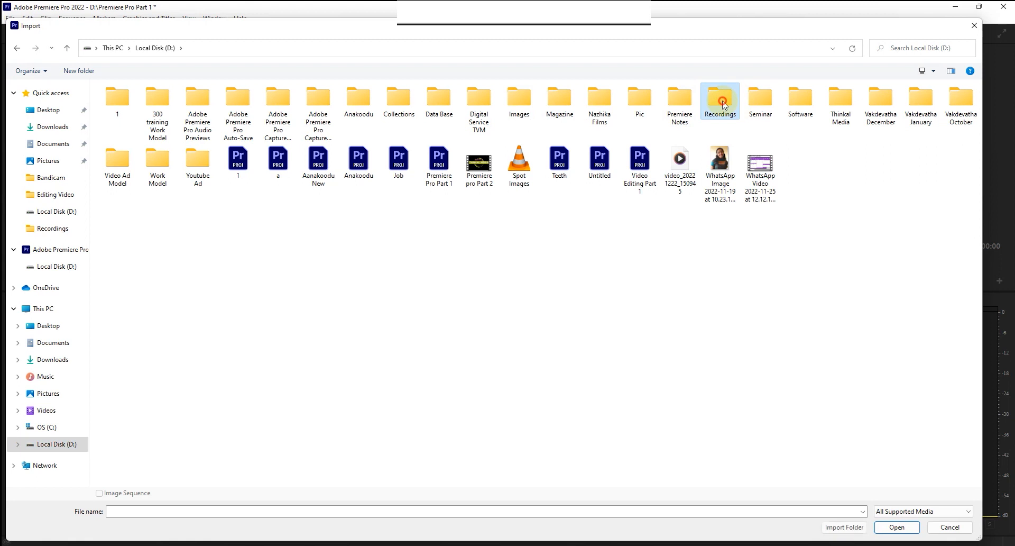
pyautogui.click(360, 197)
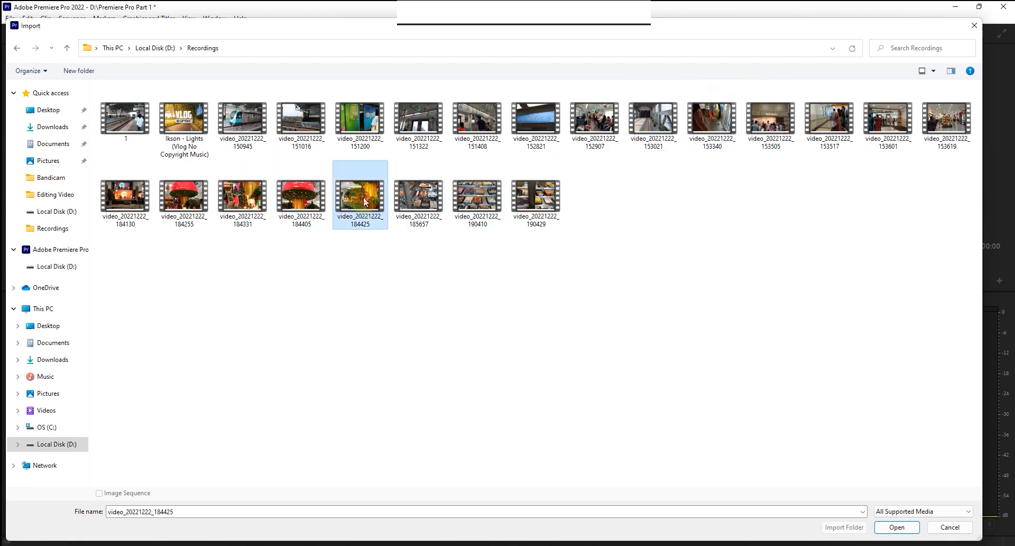
pyautogui.click(899, 526)
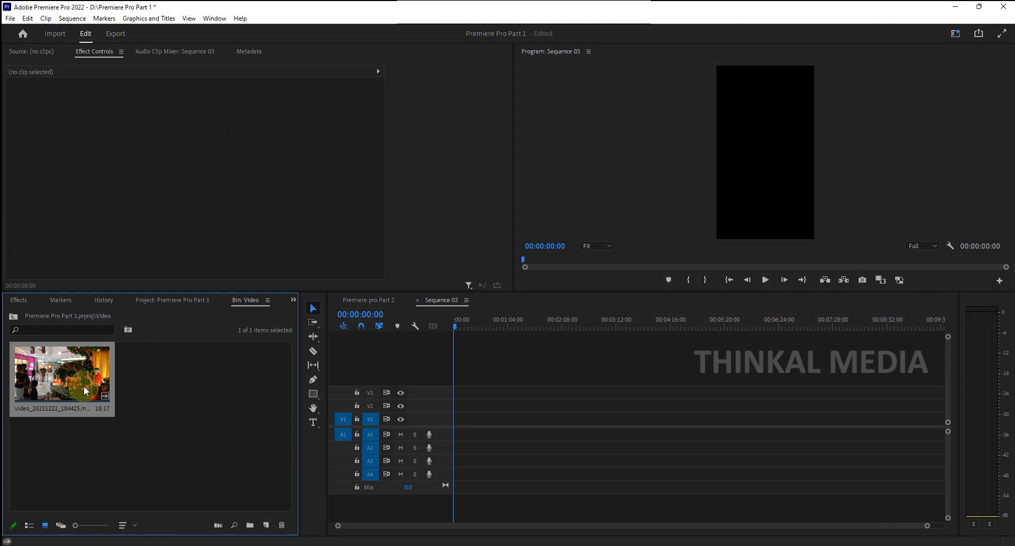
# Return to the project root, reopen the Video bin and load its imported clip in the Source monitor
pyautogui.click(13, 317)
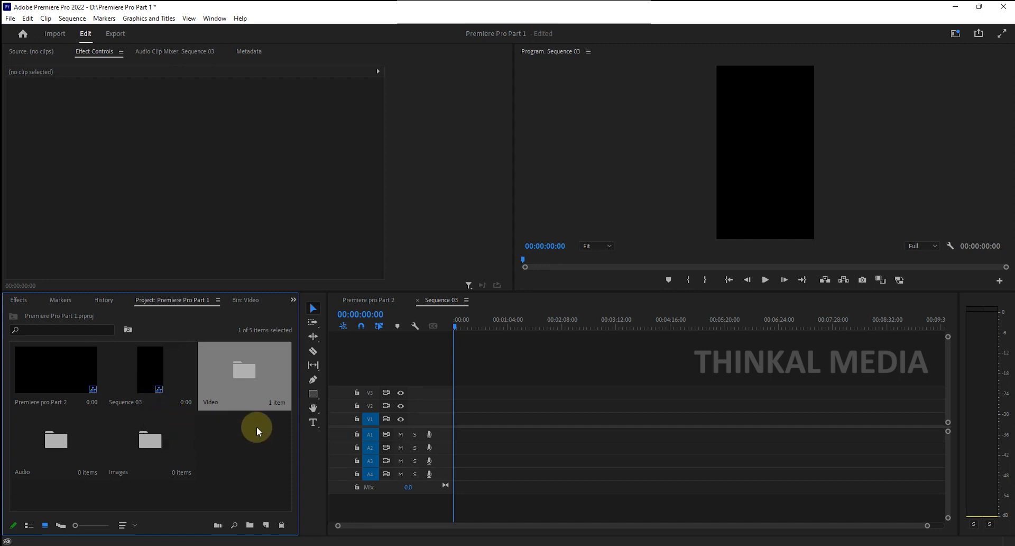
pyautogui.doubleClick(244, 372)
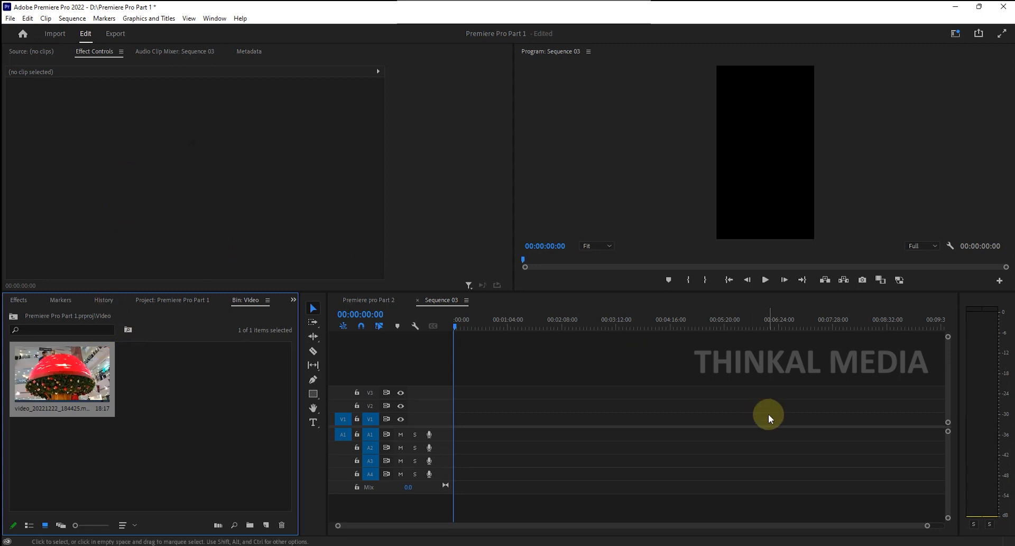
pyautogui.doubleClick(75, 383)
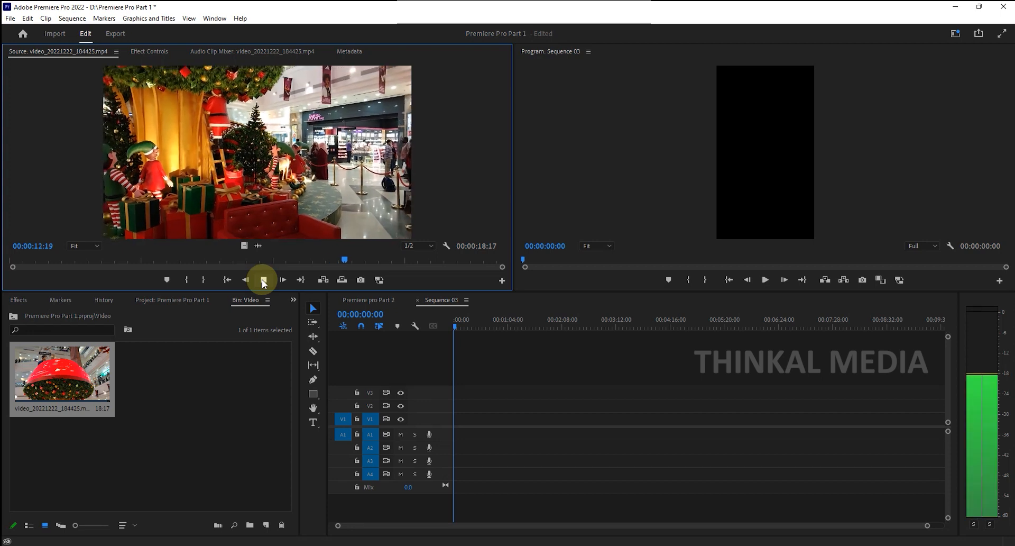
# Play the clip in the Source monitor to preview its footage and stop playback partway through
pyautogui.click(263, 279)
pyautogui.click(264, 280)
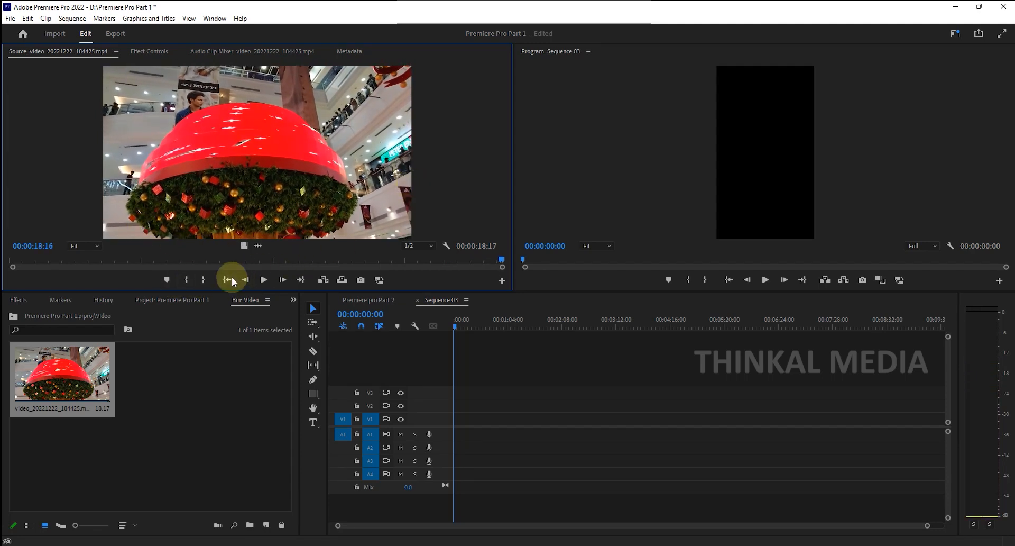
pyautogui.click(264, 280)
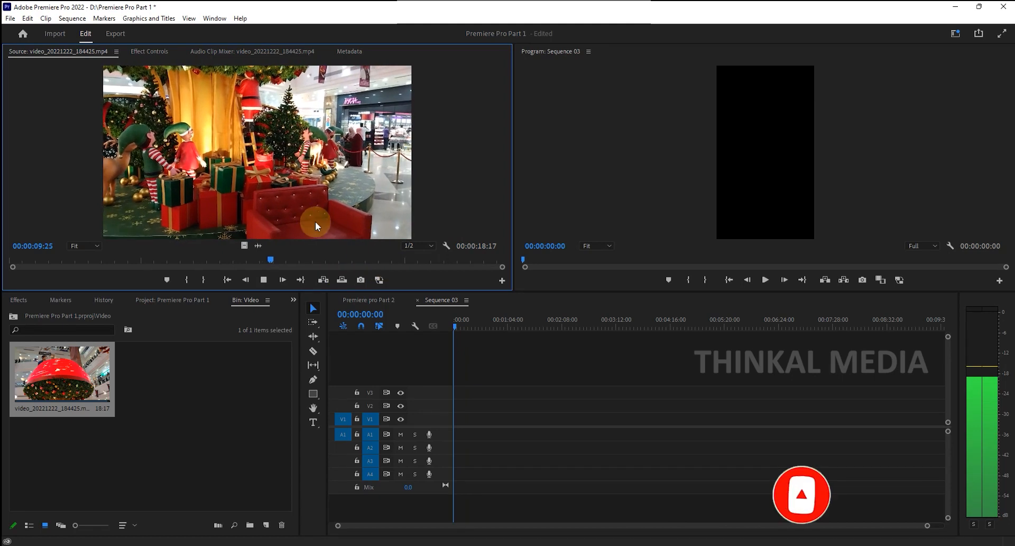
pyautogui.press('space')
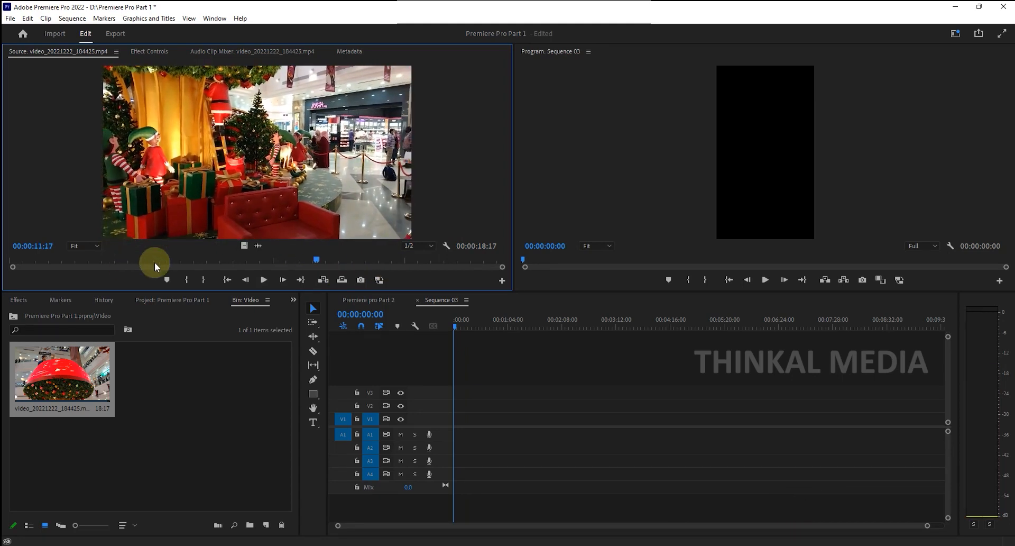
# Mark an In point at 00:00:04:26 and an Out point at 00:00:10:19 on the clip in the Source monitor
pyautogui.moveTo(315, 259); pyautogui.dragTo(131, 280)
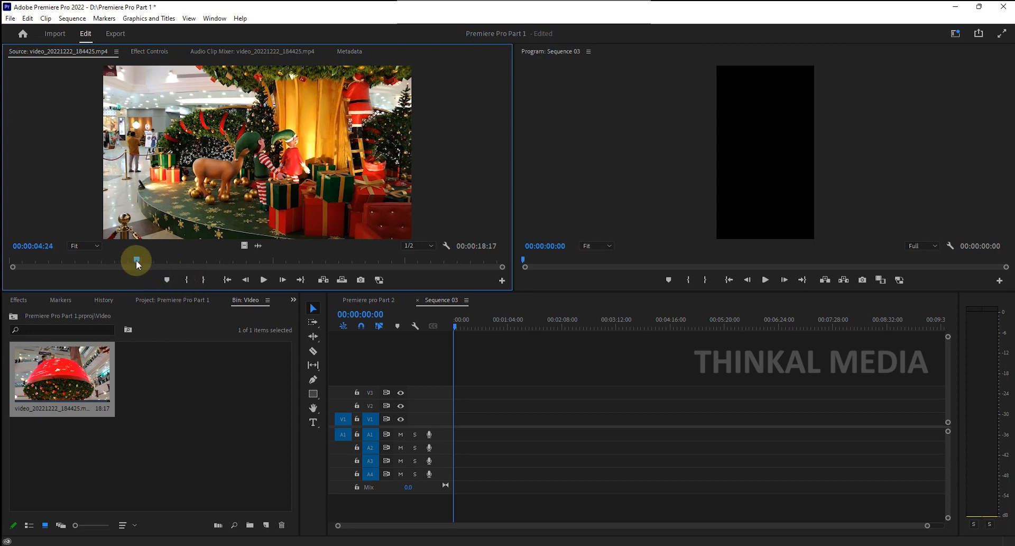
pyautogui.moveTo(135, 259); pyautogui.dragTo(138, 260)
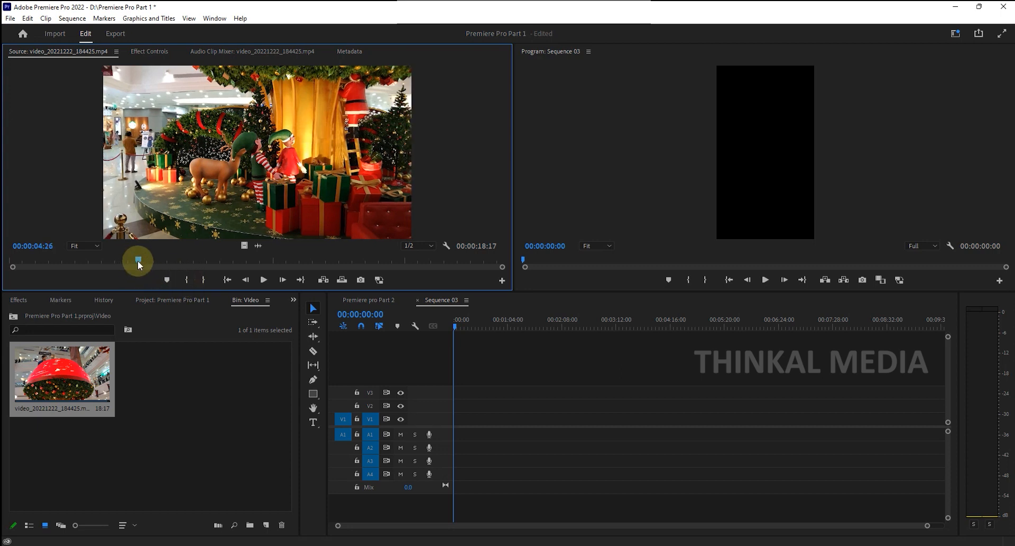
pyautogui.click(186, 279)
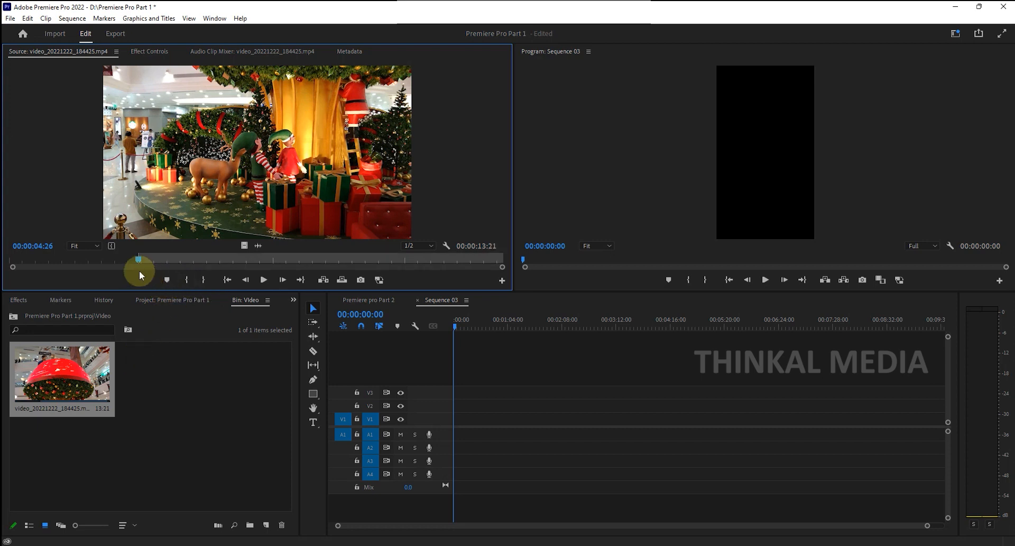
pyautogui.moveTo(139, 262); pyautogui.dragTo(291, 259)
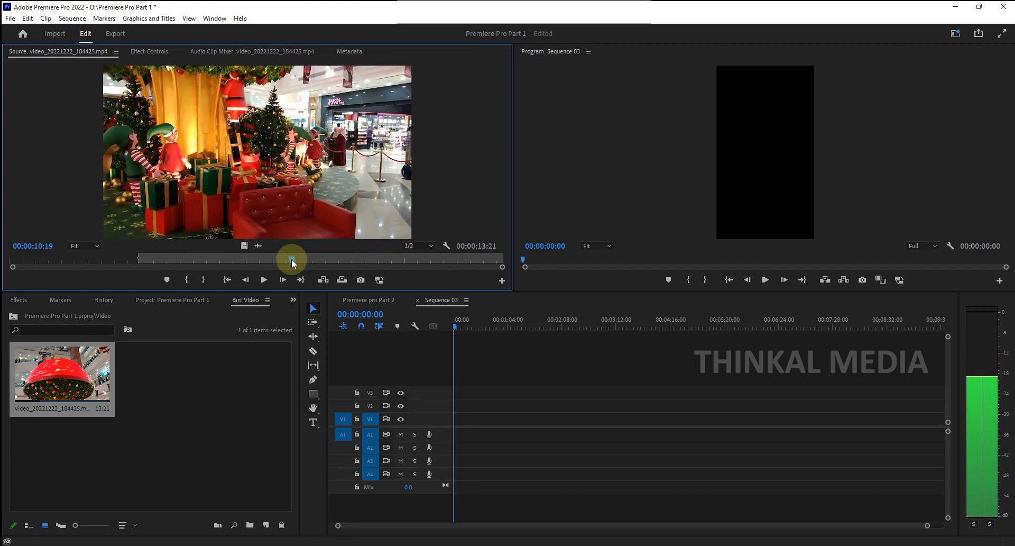
pyautogui.click(204, 280)
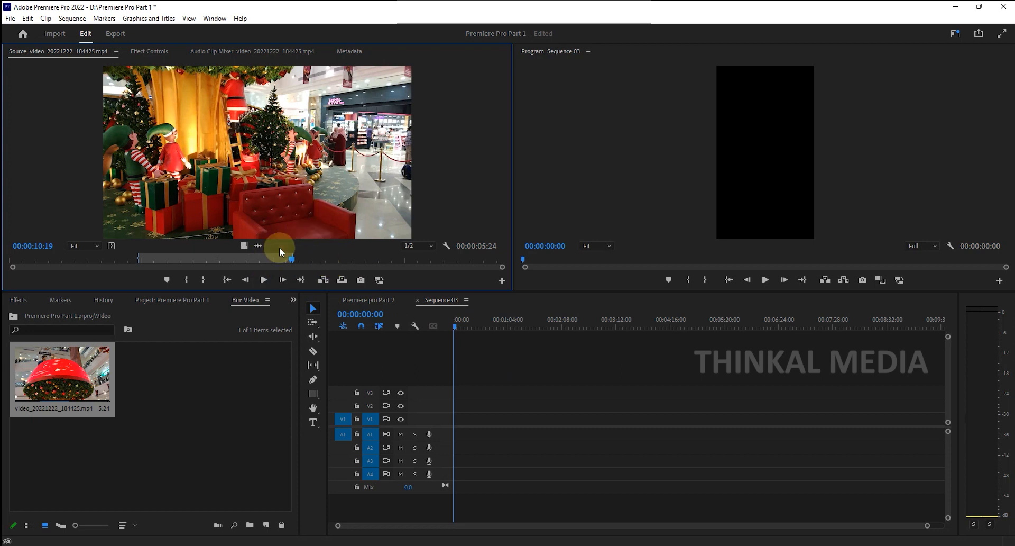
# Place the marked range with video and audio on V1 and A1 of Sequence 03 at about 00:01:22
pyautogui.moveTo(257, 133)
pyautogui.mouseDown()
pyautogui.moveTo(476, 288)
pyautogui.moveTo(521, 389)
pyautogui.moveTo(524, 421)
pyautogui.mouseUp()
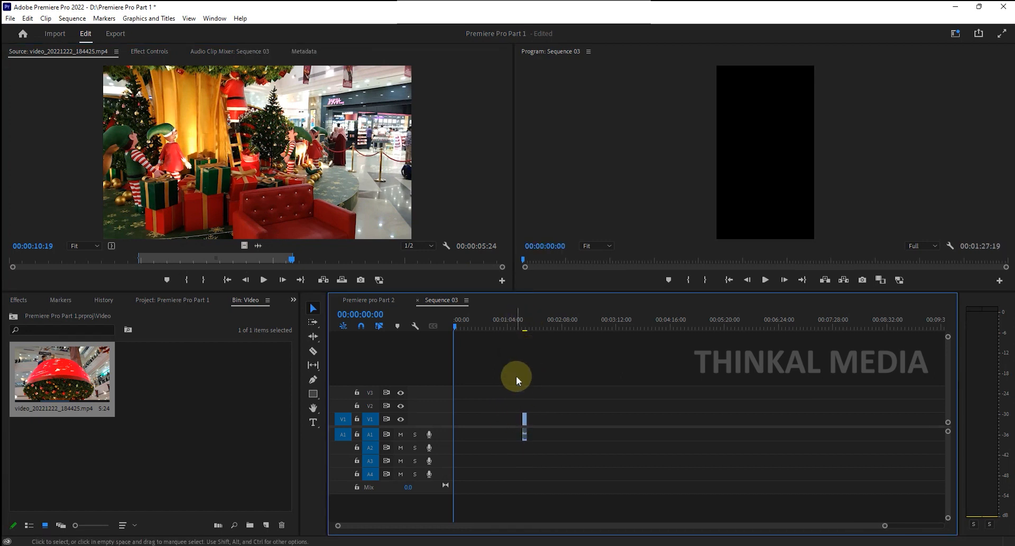
pyautogui.moveTo(883, 525); pyautogui.dragTo(723, 533)
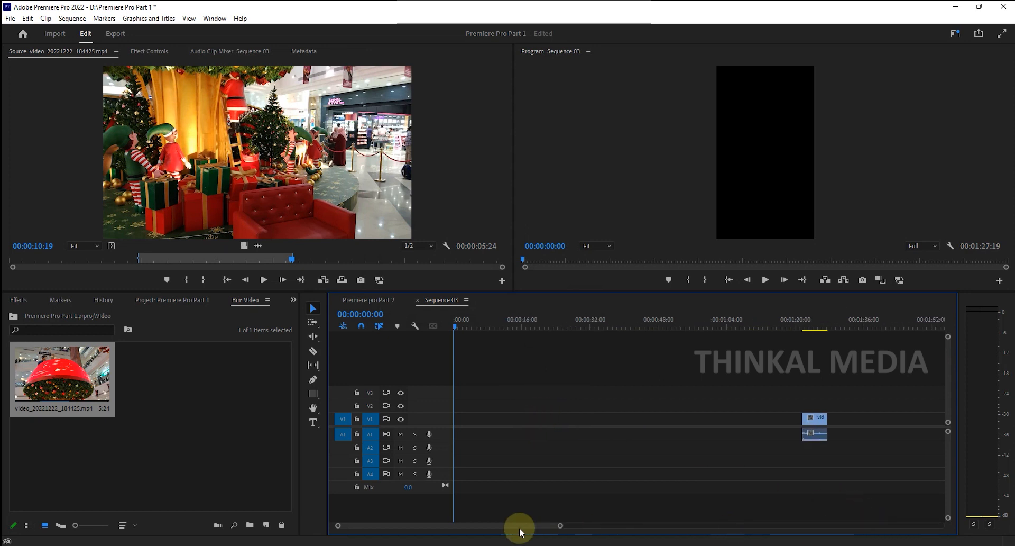
pyautogui.moveTo(543, 528); pyautogui.dragTo(562, 527)
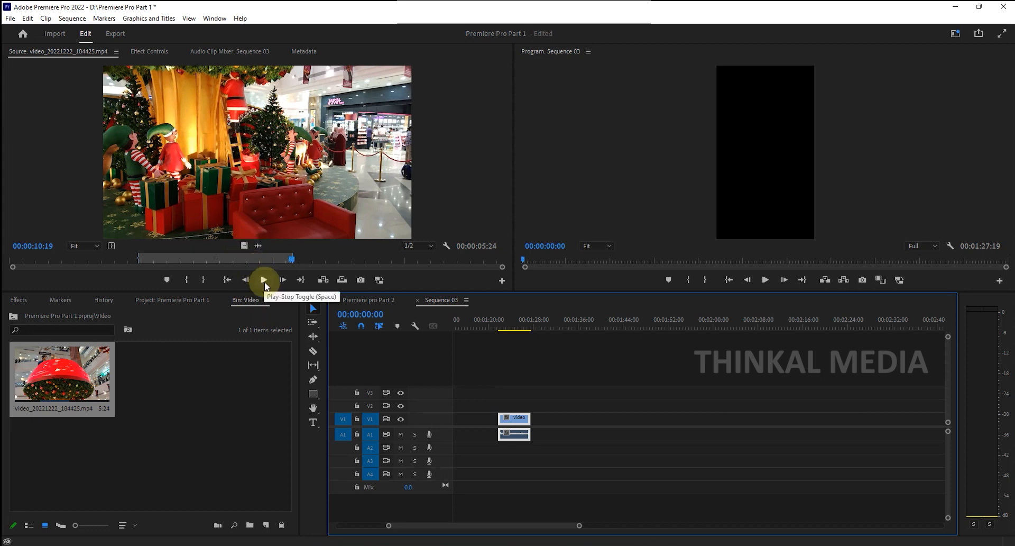
# Add only the video of the marked range to V1 after the first clip, and only its audio to A1 beyond that
pyautogui.click(242, 246)
pyautogui.moveTo(242, 246); pyautogui.dragTo(547, 418)
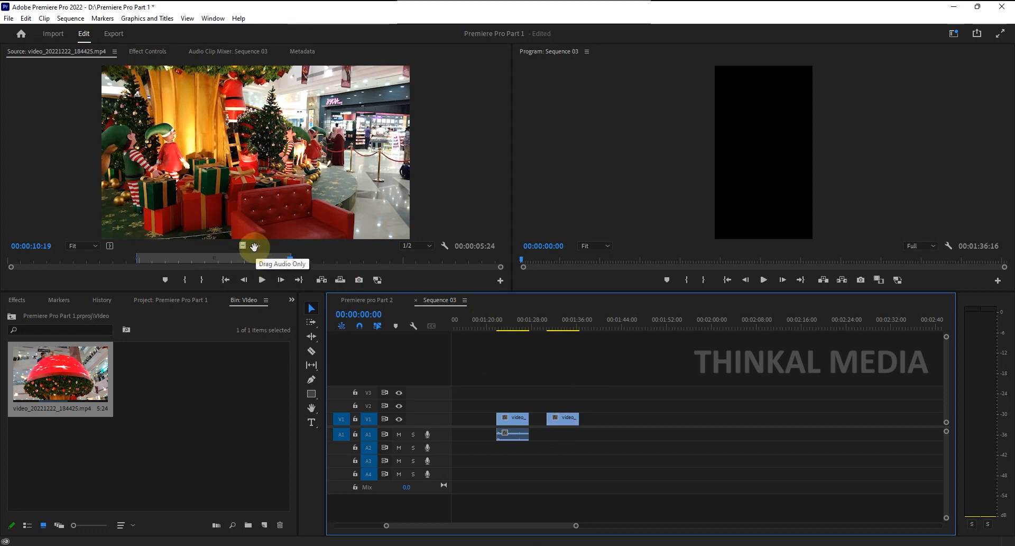
pyautogui.moveTo(256, 246); pyautogui.dragTo(577, 435)
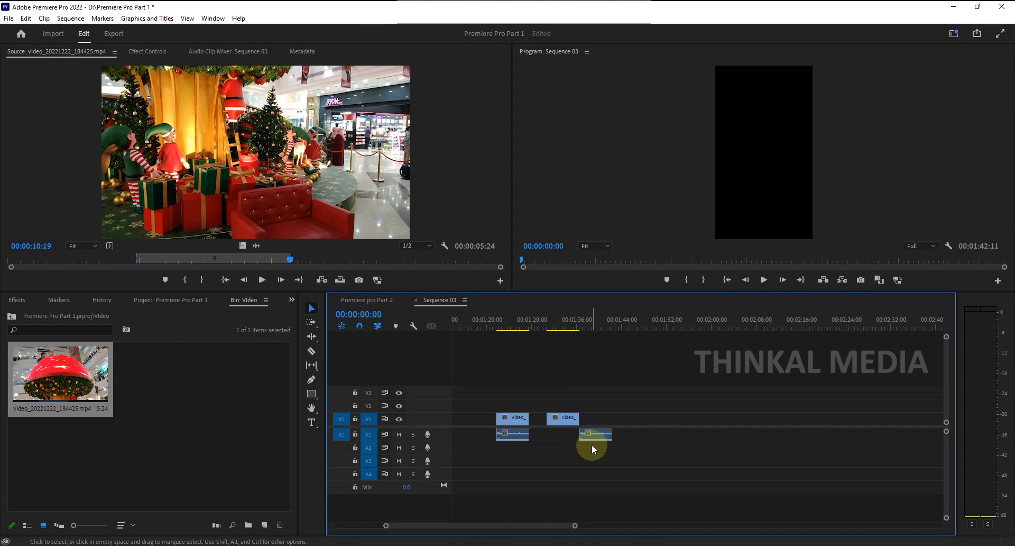
# Place the marked range with both video and audio after the existing clips, and insert it once more at 00:01:56:04
pyautogui.click(566, 419)
pyautogui.moveTo(269, 161); pyautogui.dragTo(626, 430)
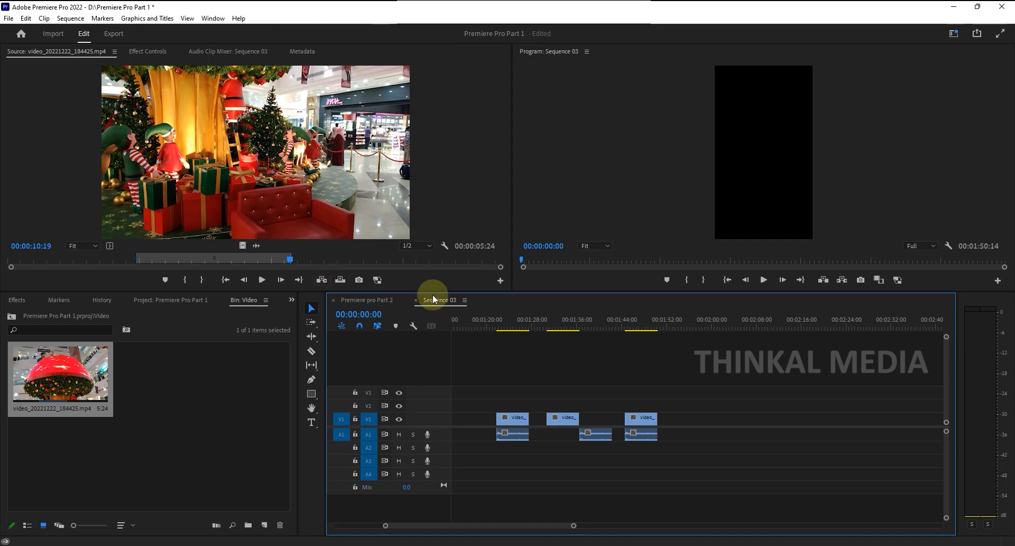
pyautogui.click(672, 324)
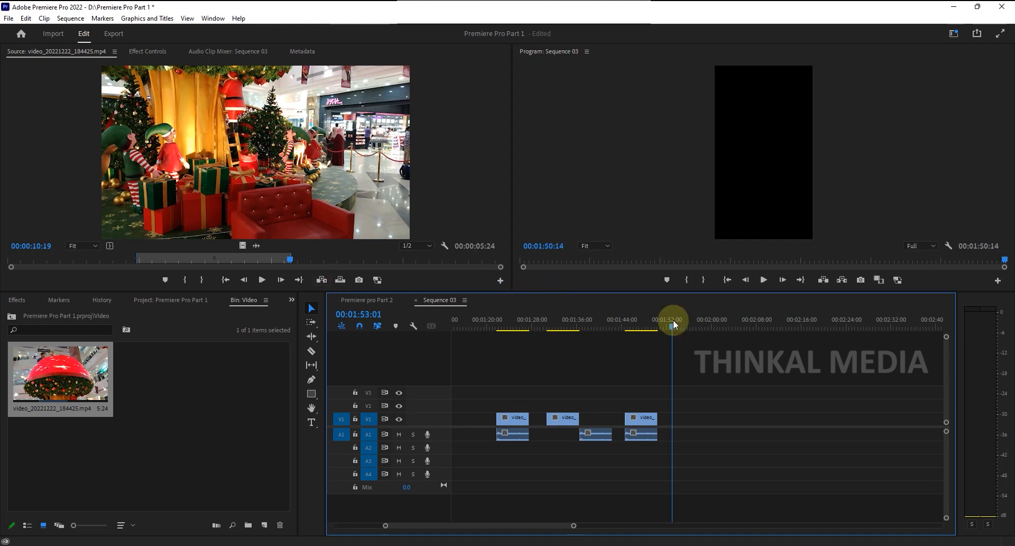
pyautogui.moveTo(673, 329)
pyautogui.mouseDown()
pyautogui.moveTo(696, 331)
pyautogui.moveTo(669, 336)
pyautogui.moveTo(690, 328)
pyautogui.mouseUp()
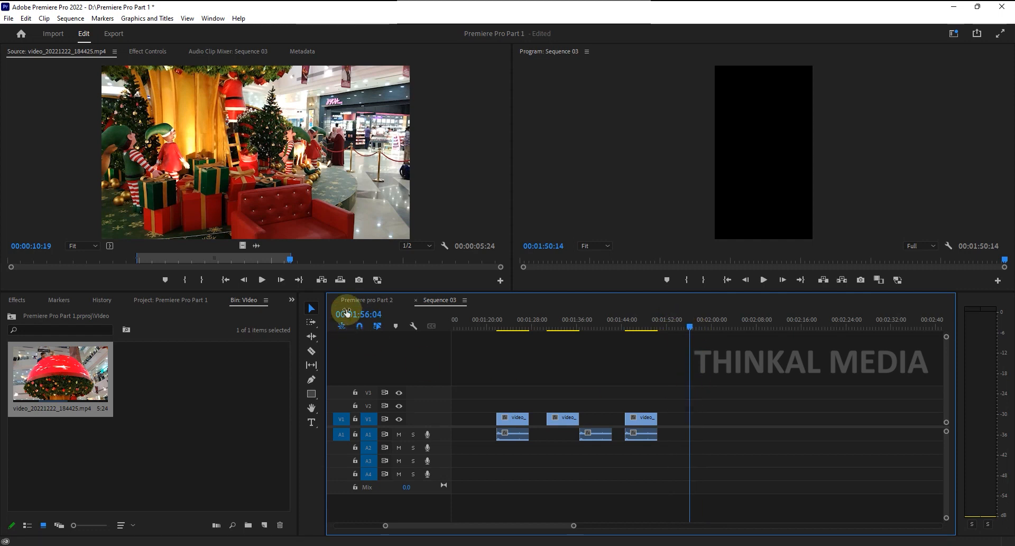
pyautogui.click(321, 279)
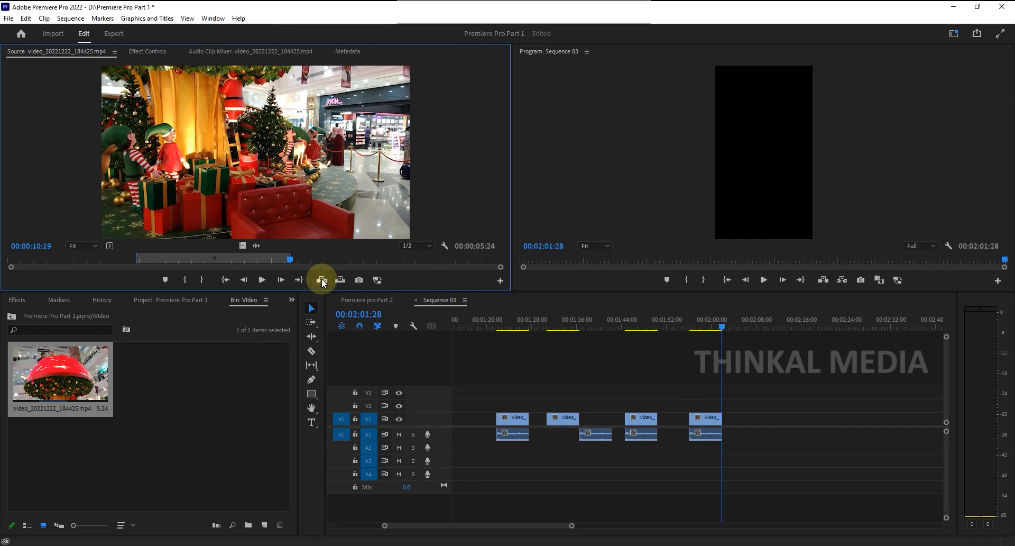
# Move the playhead to 00:02:04:21 and delete all clips from Sequence 03
pyautogui.click(702, 334)
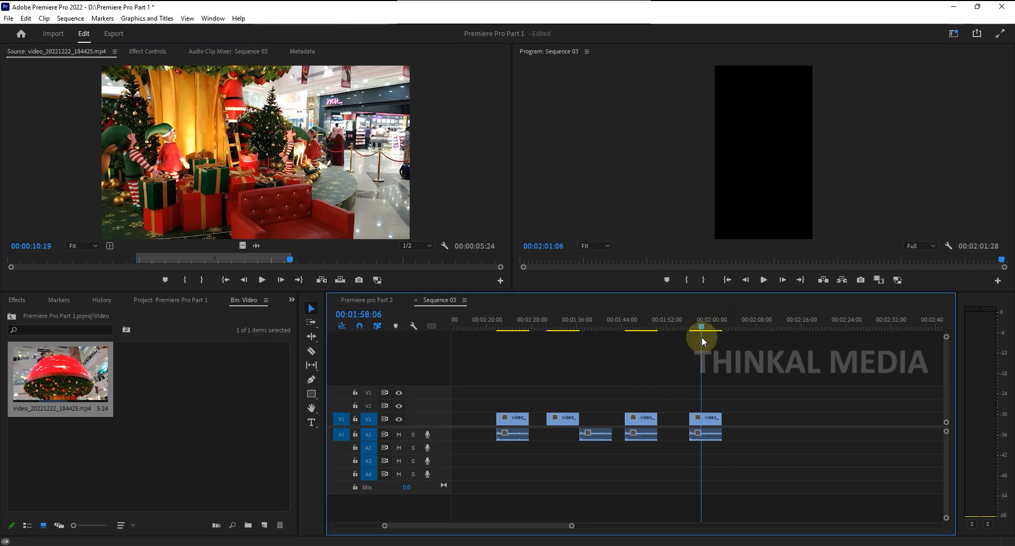
pyautogui.moveTo(702, 337); pyautogui.dragTo(738, 329)
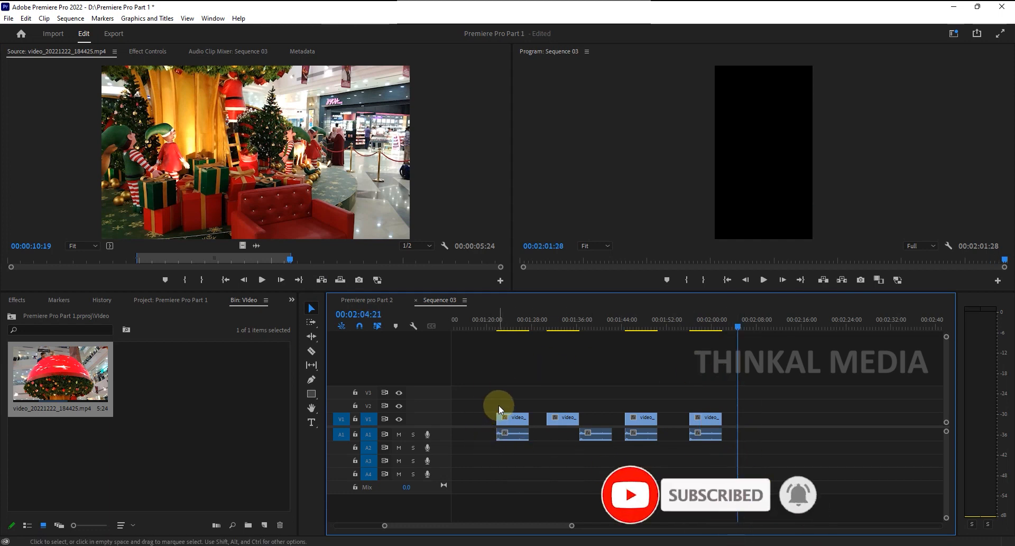
pyautogui.moveTo(475, 387); pyautogui.dragTo(741, 450)
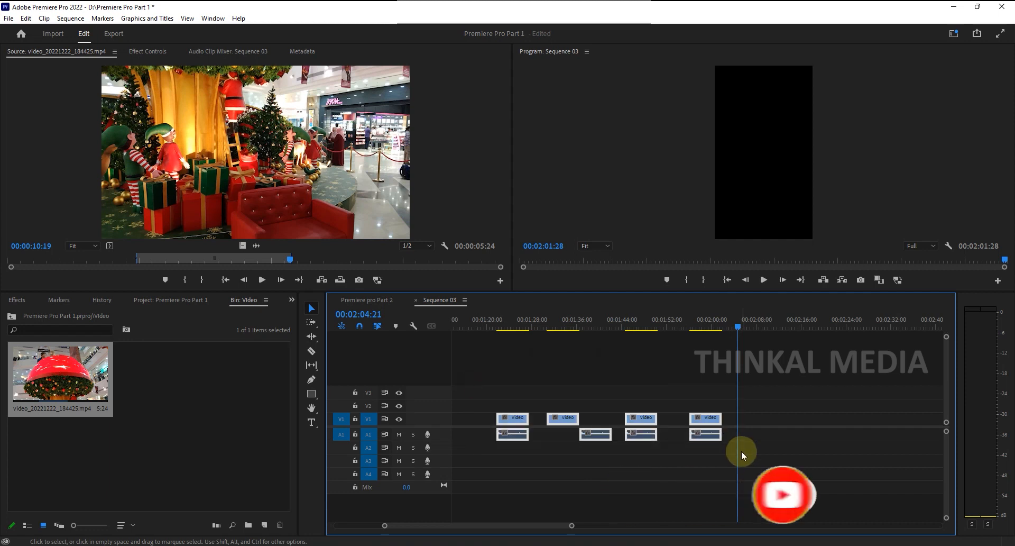
pyautogui.press('Delete')
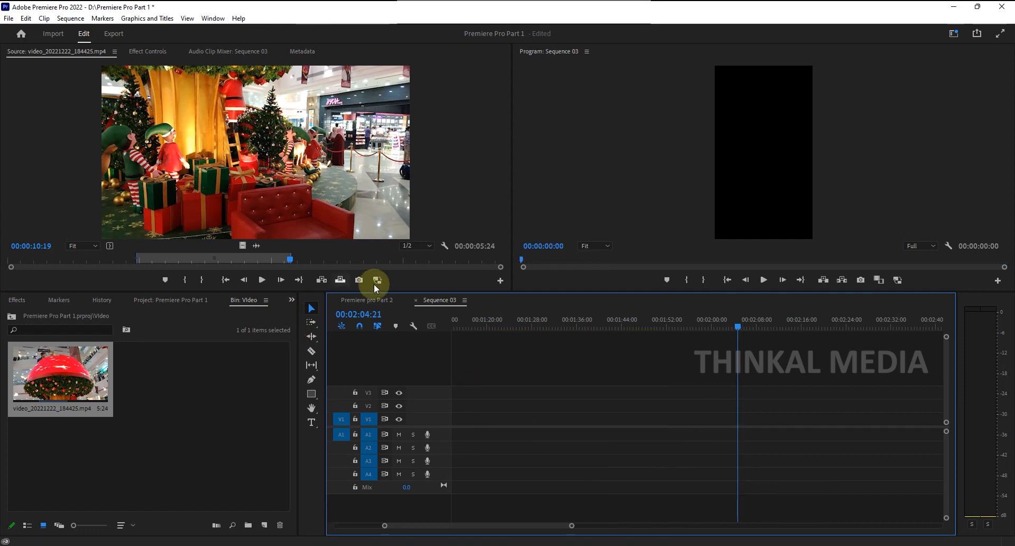
# Switch to the sequence Premiere pro Part 2 and insert the marked source range at 00:01:37:14
pyautogui.click(367, 300)
pyautogui.moveTo(483, 364); pyautogui.dragTo(533, 354)
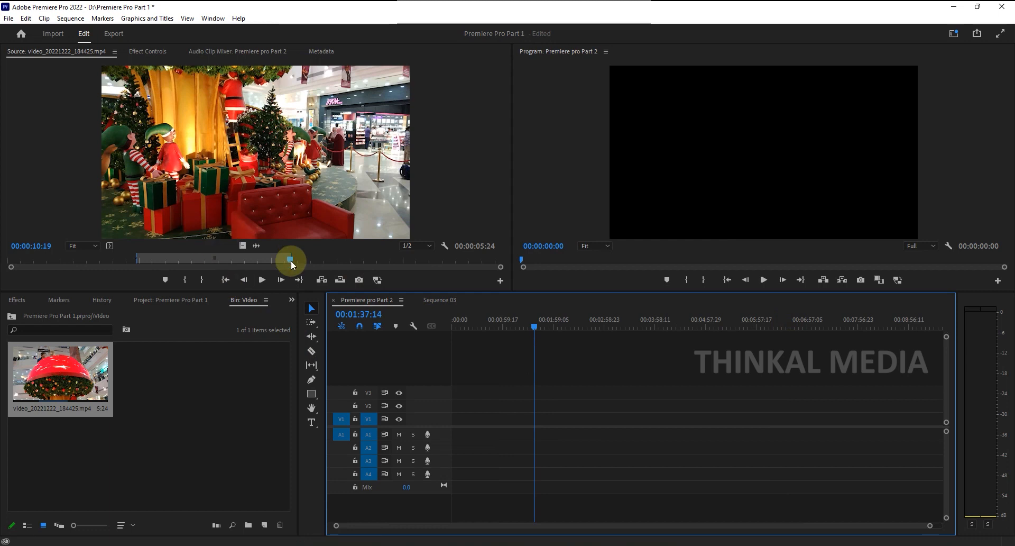
pyautogui.click(321, 281)
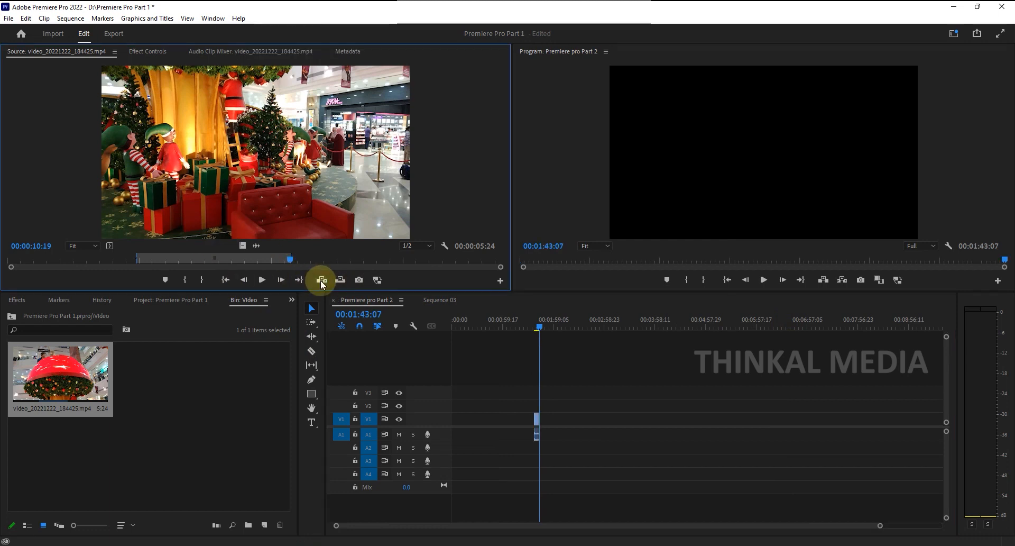
# Place the playhead within the inserted clip at about 00:01:00:02 and play the sequence in the Program monitor
pyautogui.click(518, 326)
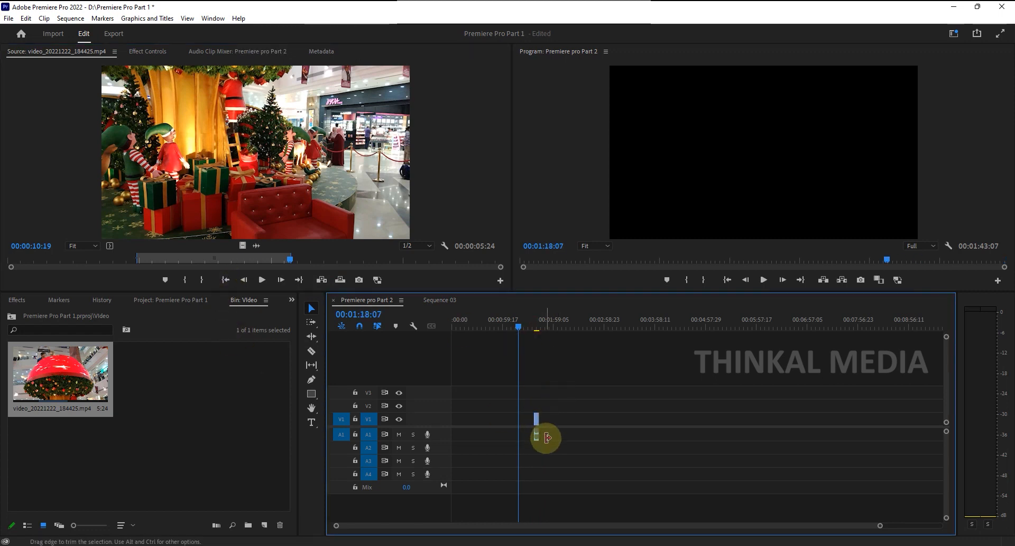
pyautogui.press('=')
pyautogui.moveTo(544, 323); pyautogui.dragTo(562, 335)
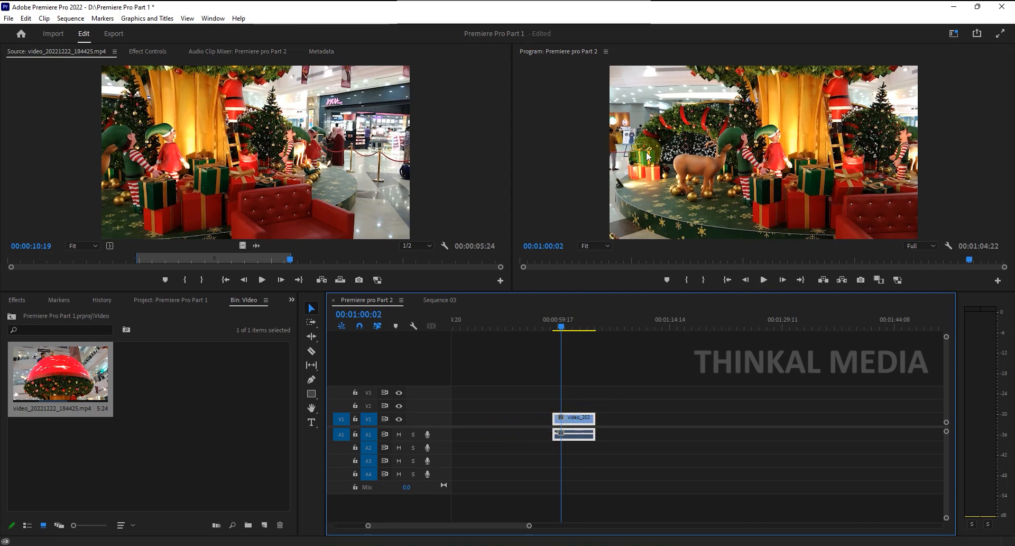
pyautogui.click(763, 280)
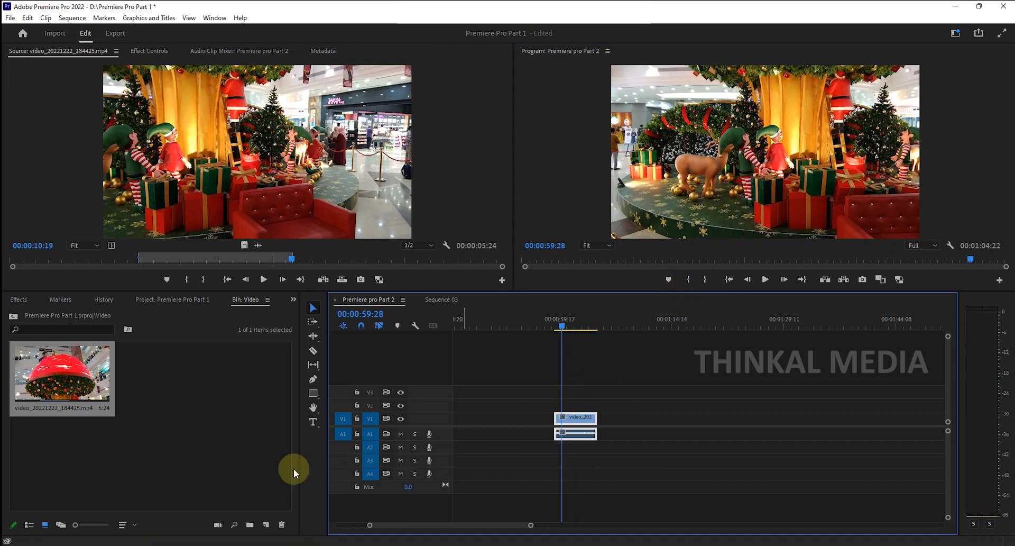
# Clear both the In and Out points of the clip in the Source monitor
pyautogui.click(80, 379)
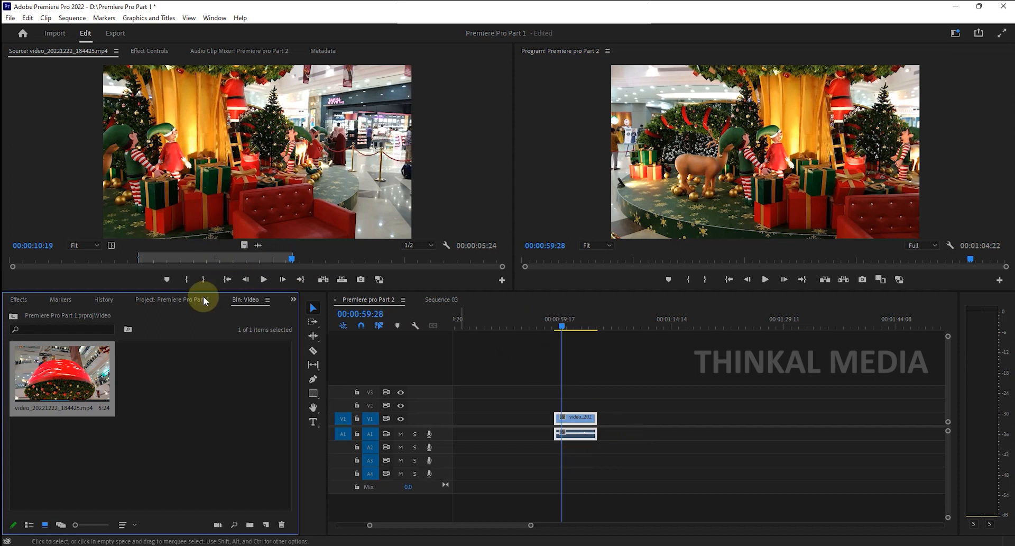
pyautogui.rightClick(206, 255)
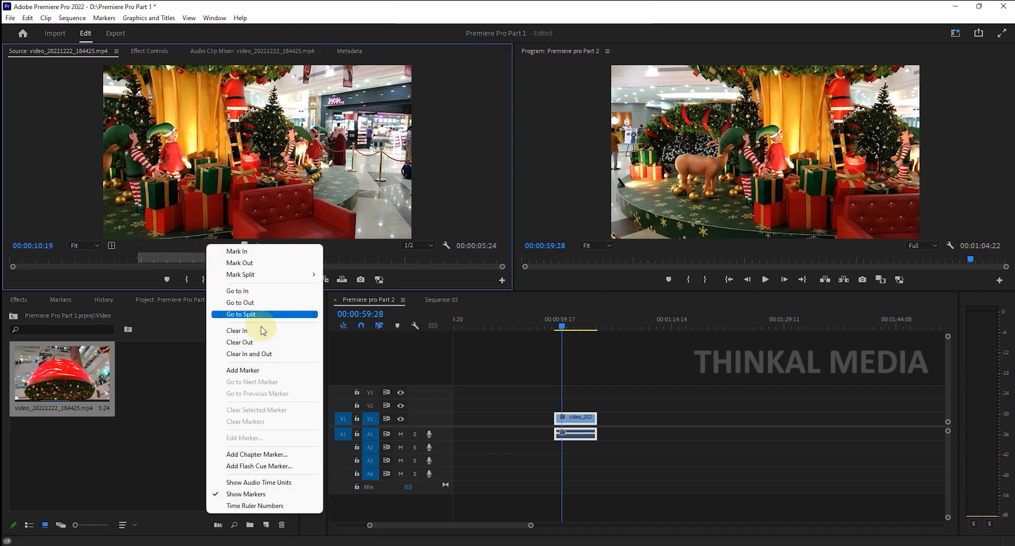
pyautogui.click(261, 354)
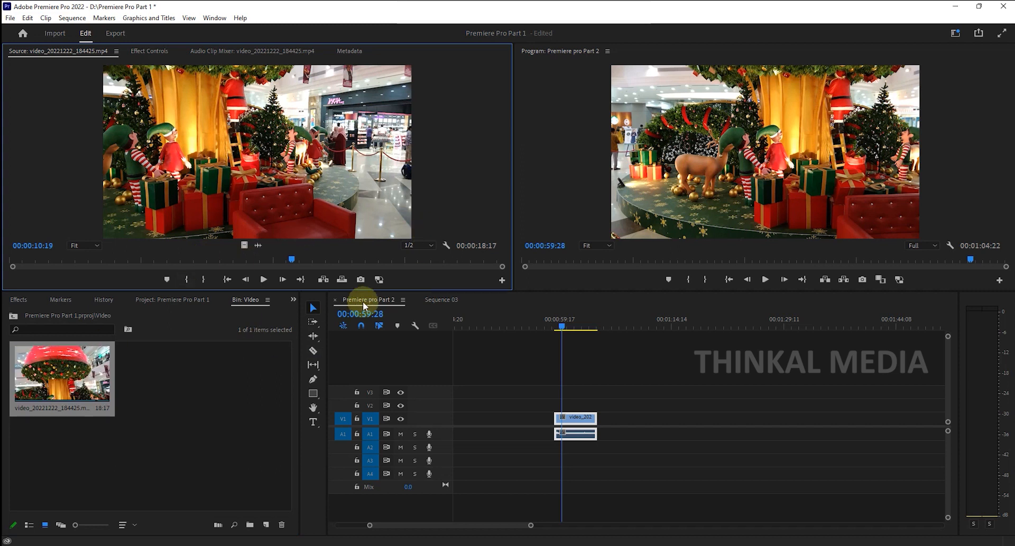
# Place the full unmarked source clip on V1 and A1 after the first clip, and delete it from the timeline
pyautogui.moveTo(229, 162); pyautogui.dragTo(562, 418)
pyautogui.moveTo(659, 323); pyautogui.dragTo(662, 369)
pyautogui.click(657, 415)
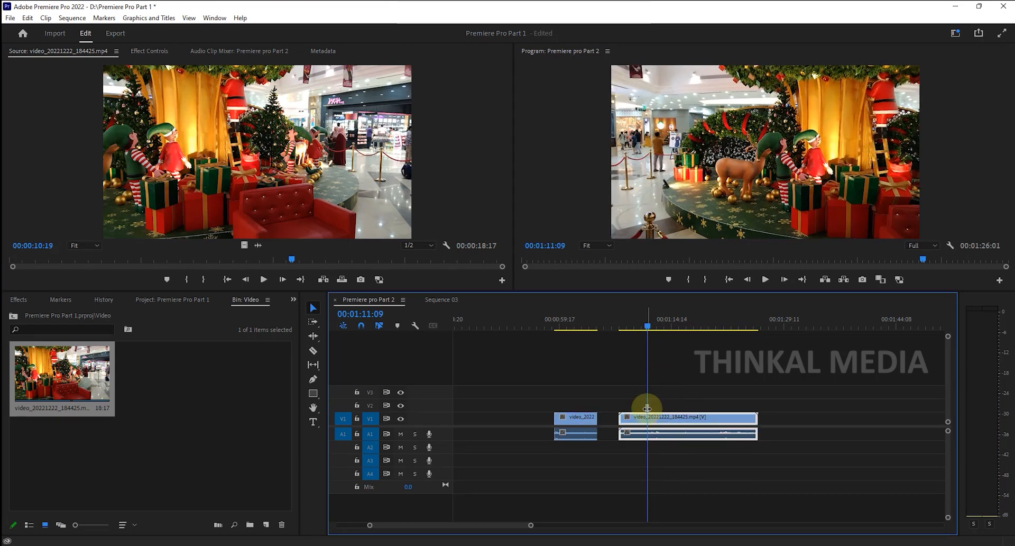
pyautogui.press('Delete')
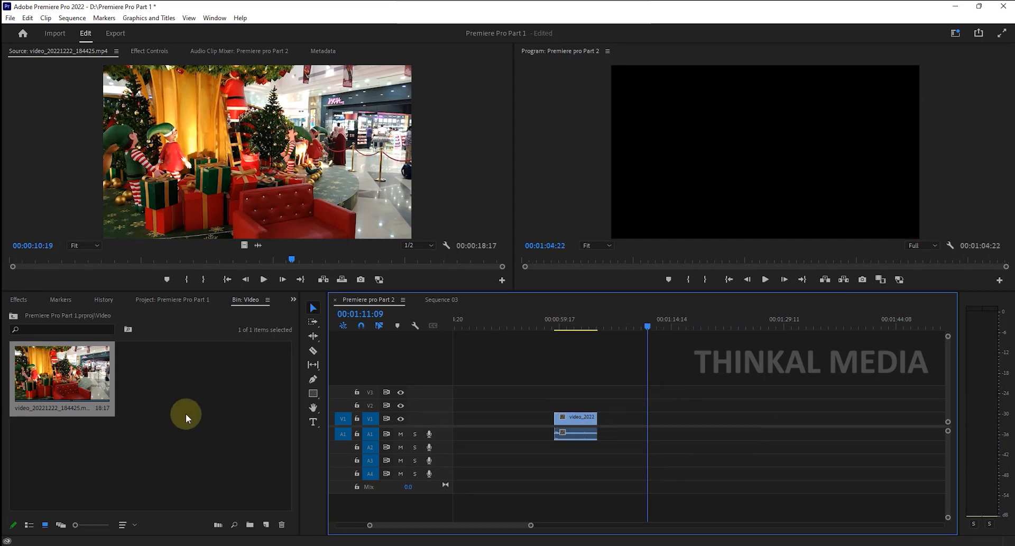
# Add the whole clip from the Video bin to V1 and A1, leaving a gap after the first timeline clip
pyautogui.click(79, 381)
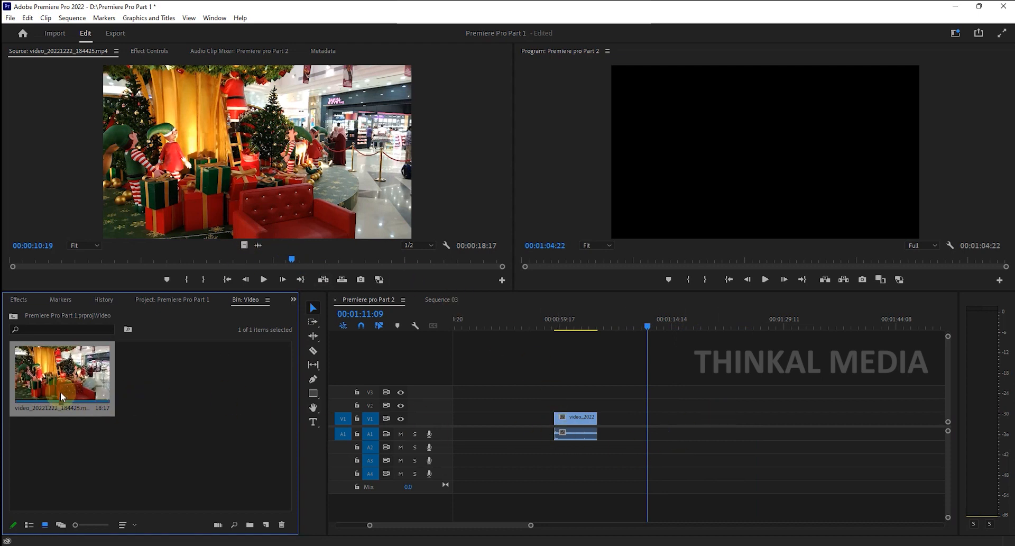
pyautogui.moveTo(108, 392); pyautogui.dragTo(621, 418)
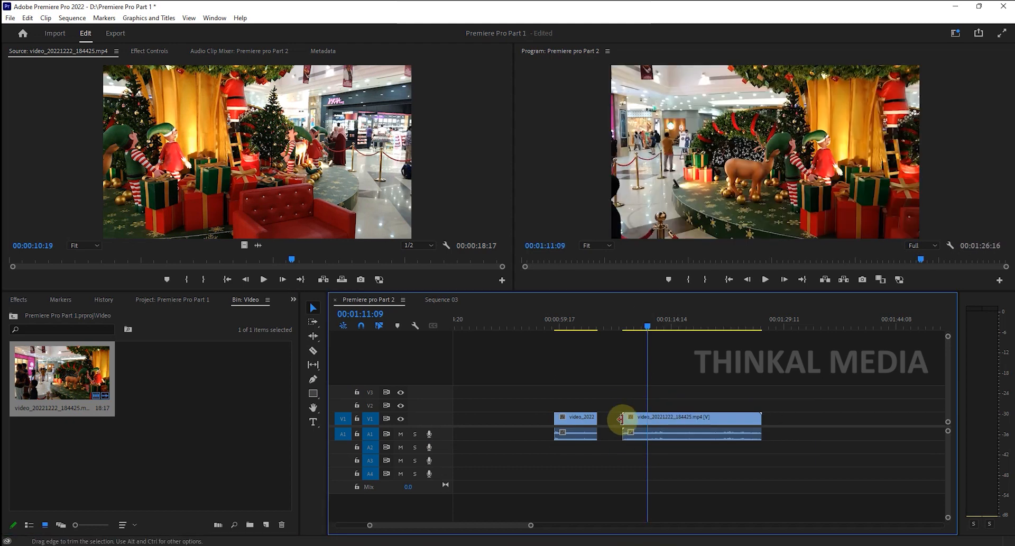